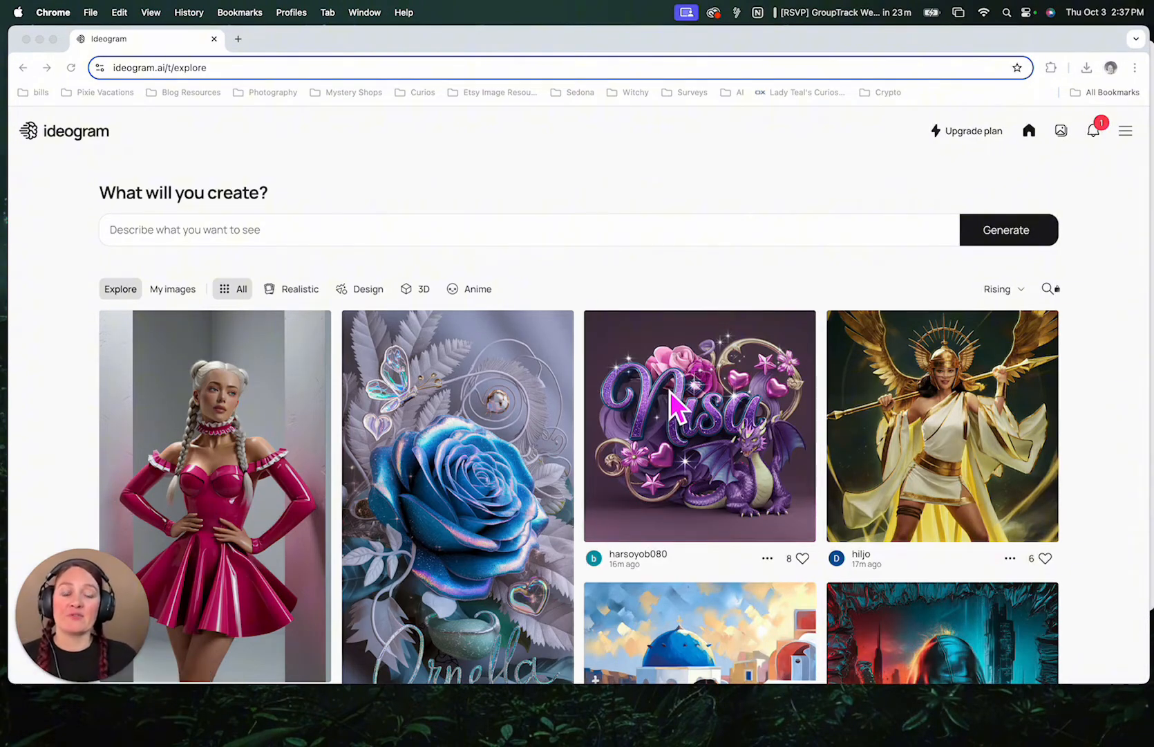
- Browse the community images on the Explore page
{"action": "scroll", "coordinate": [712, 346], "scroll_direction": "down", "scroll_amount": 5}
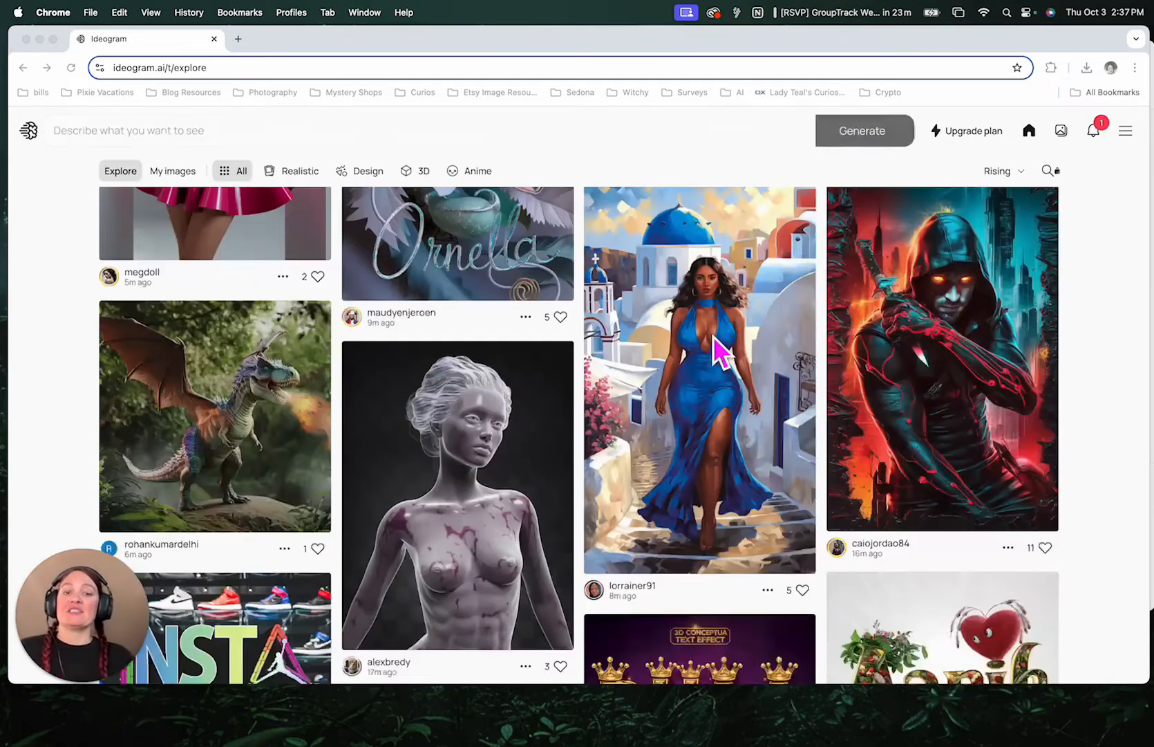
{"action": "scroll", "coordinate": [713, 337], "scroll_direction": "down", "scroll_amount": 5}
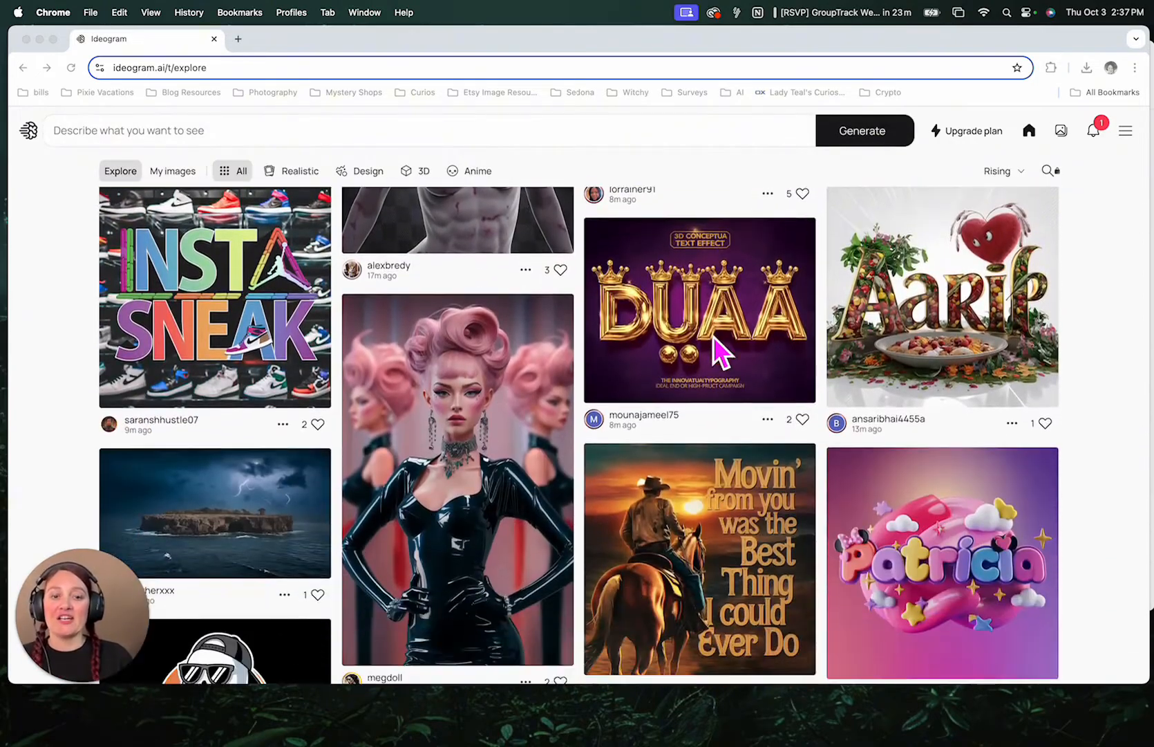
{"action": "scroll", "coordinate": [327, 288], "scroll_direction": "down", "scroll_amount": 5}
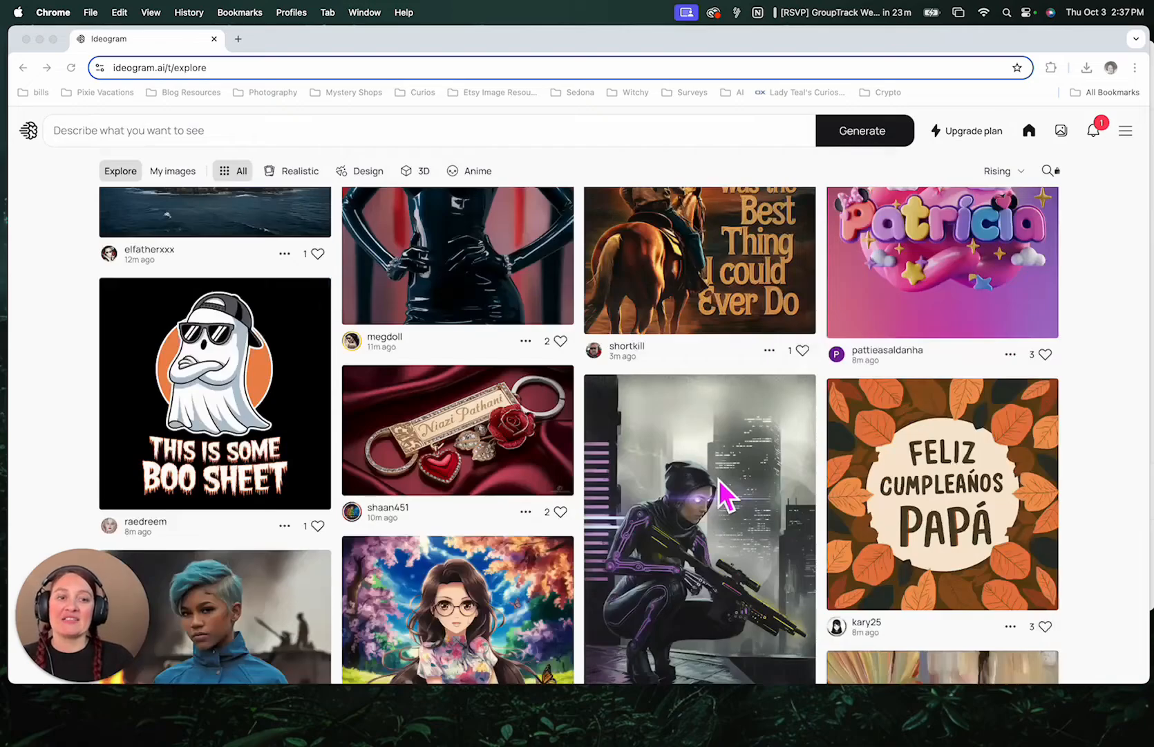
{"action": "scroll", "coordinate": [723, 492], "scroll_direction": "up", "scroll_amount": 2}
{"action": "scroll", "coordinate": [773, 384], "scroll_direction": "down", "scroll_amount": 4}
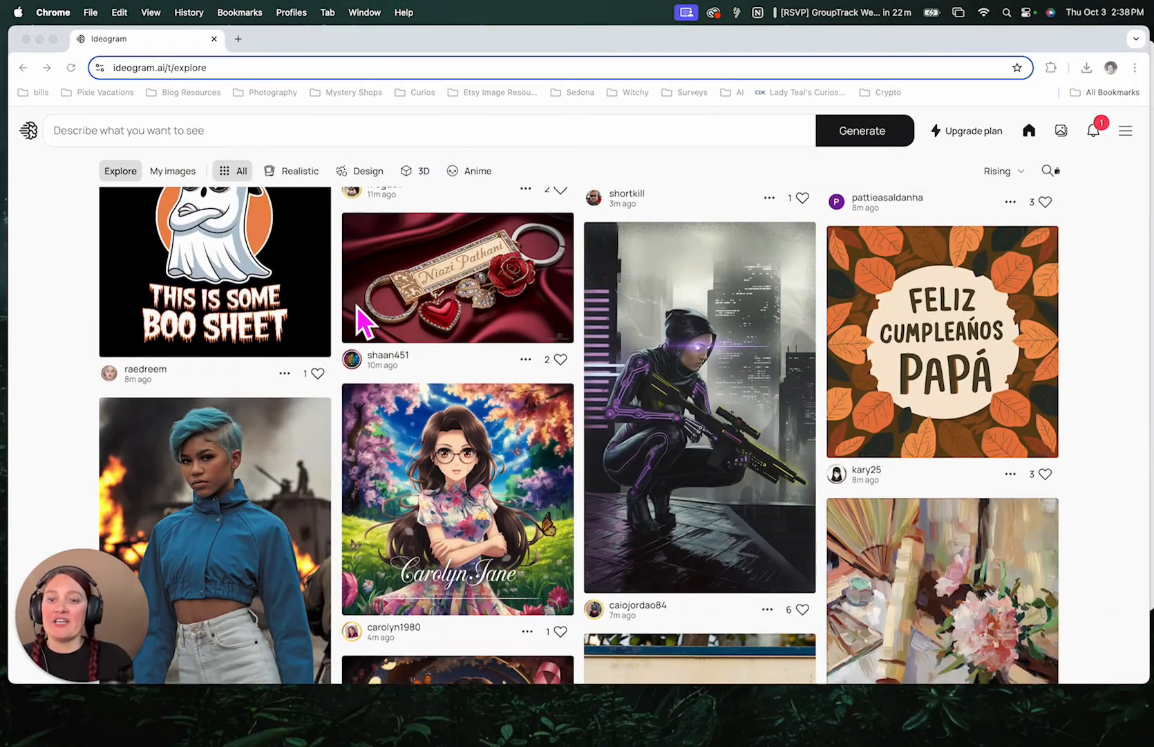
{"action": "scroll", "coordinate": [358, 314], "scroll_direction": "down", "scroll_amount": 3}
{"action": "scroll", "coordinate": [357, 307], "scroll_direction": "down", "scroll_amount": 5}
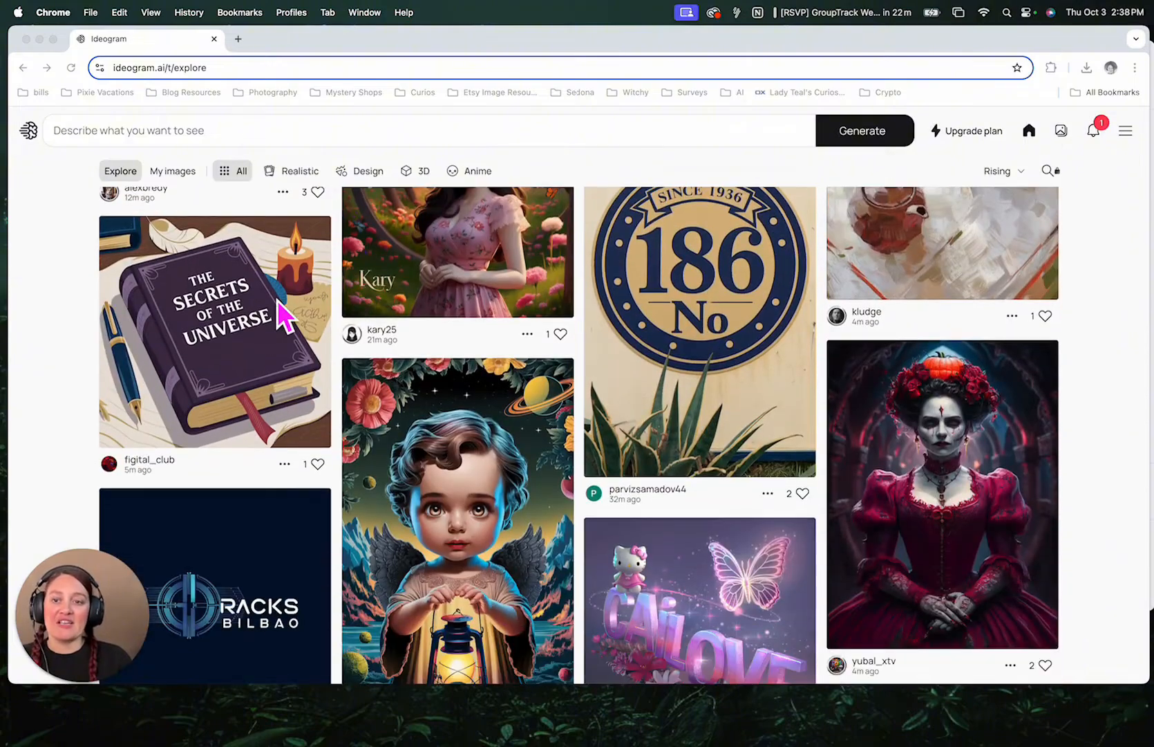
{"action": "scroll", "coordinate": [278, 304], "scroll_direction": "down", "scroll_amount": 2}
{"action": "scroll", "coordinate": [272, 294], "scroll_direction": "up", "scroll_amount": 1}
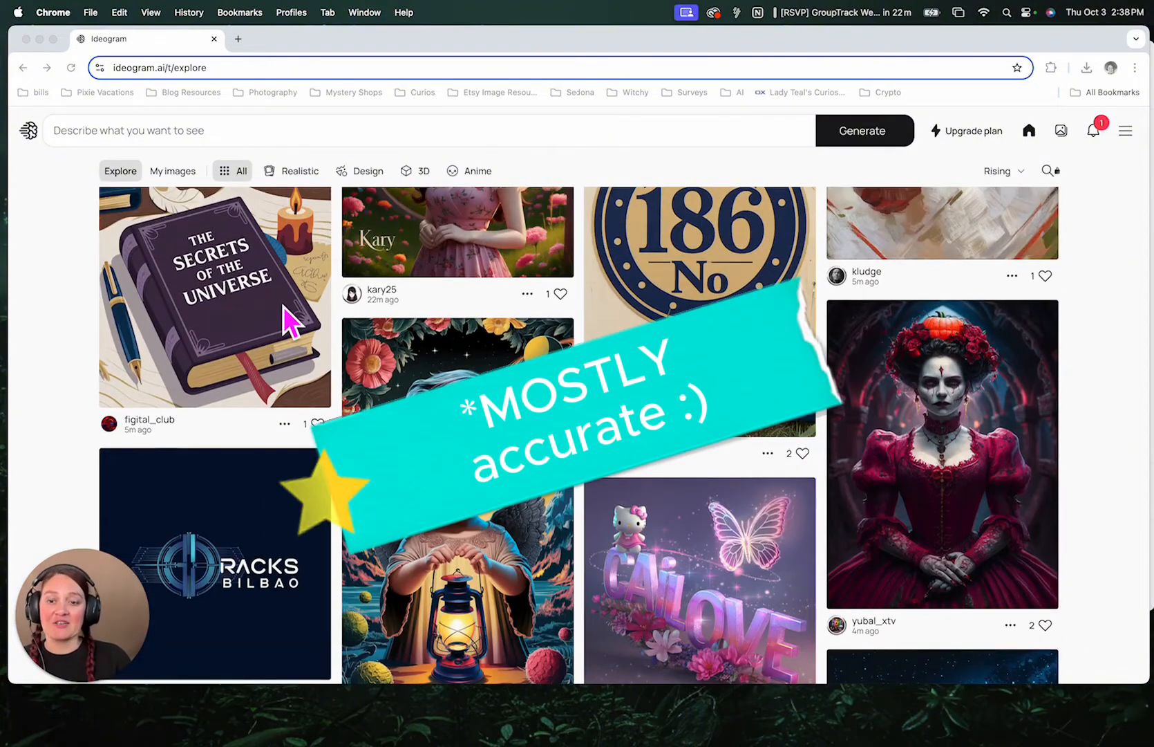
{"action": "scroll", "coordinate": [283, 305], "scroll_direction": "down", "scroll_amount": 4}
{"action": "scroll", "coordinate": [352, 334], "scroll_direction": "down", "scroll_amount": 4}
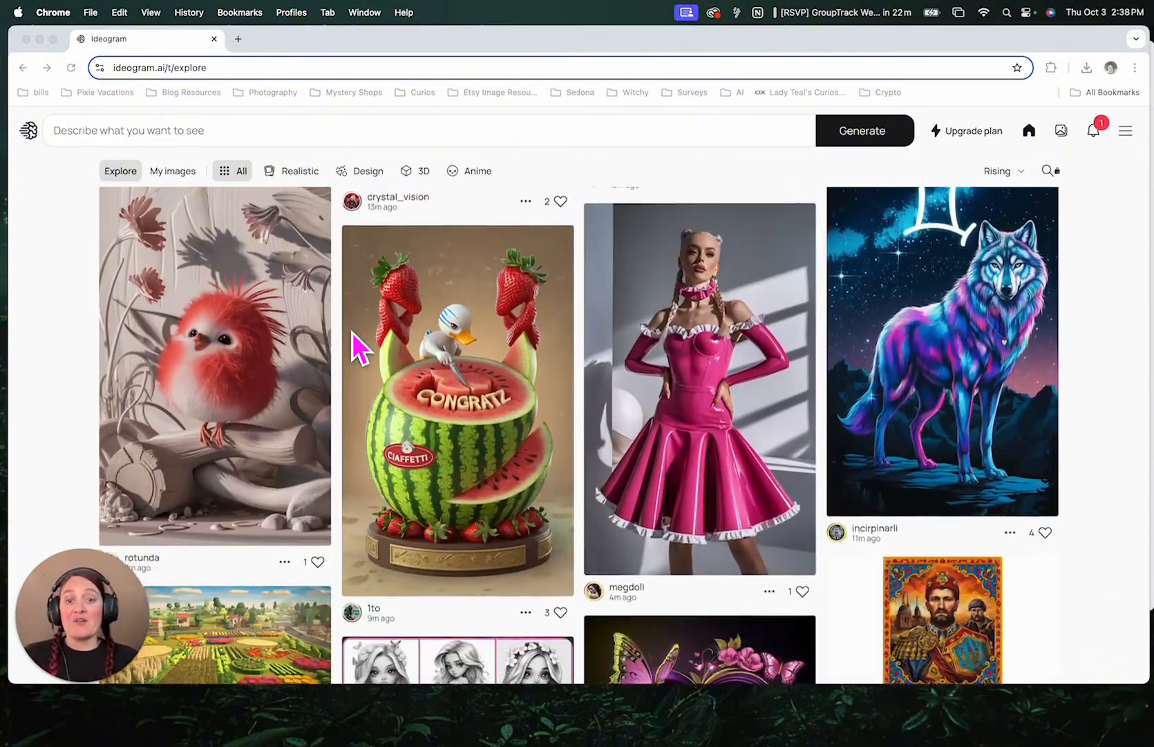
{"action": "scroll", "coordinate": [420, 358], "scroll_direction": "down", "scroll_amount": 6}
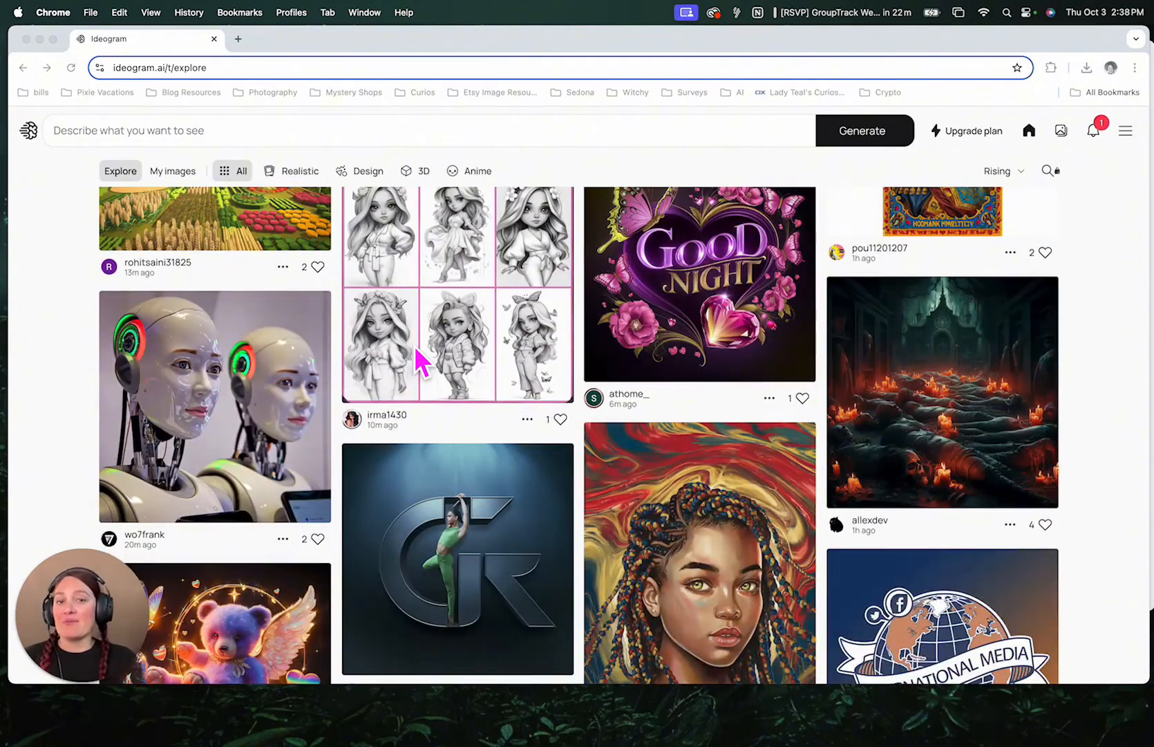
{"action": "scroll", "coordinate": [557, 360], "scroll_direction": "down", "scroll_amount": 8}
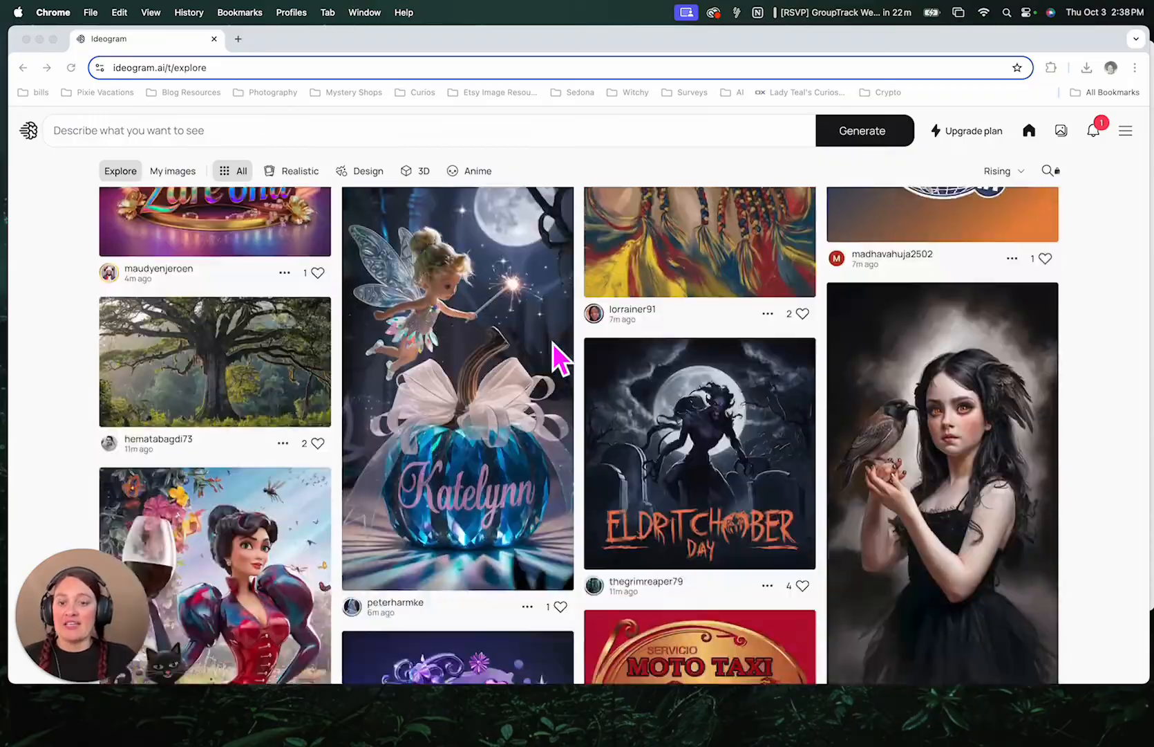
{"action": "scroll", "coordinate": [553, 343], "scroll_direction": "down", "scroll_amount": 14}
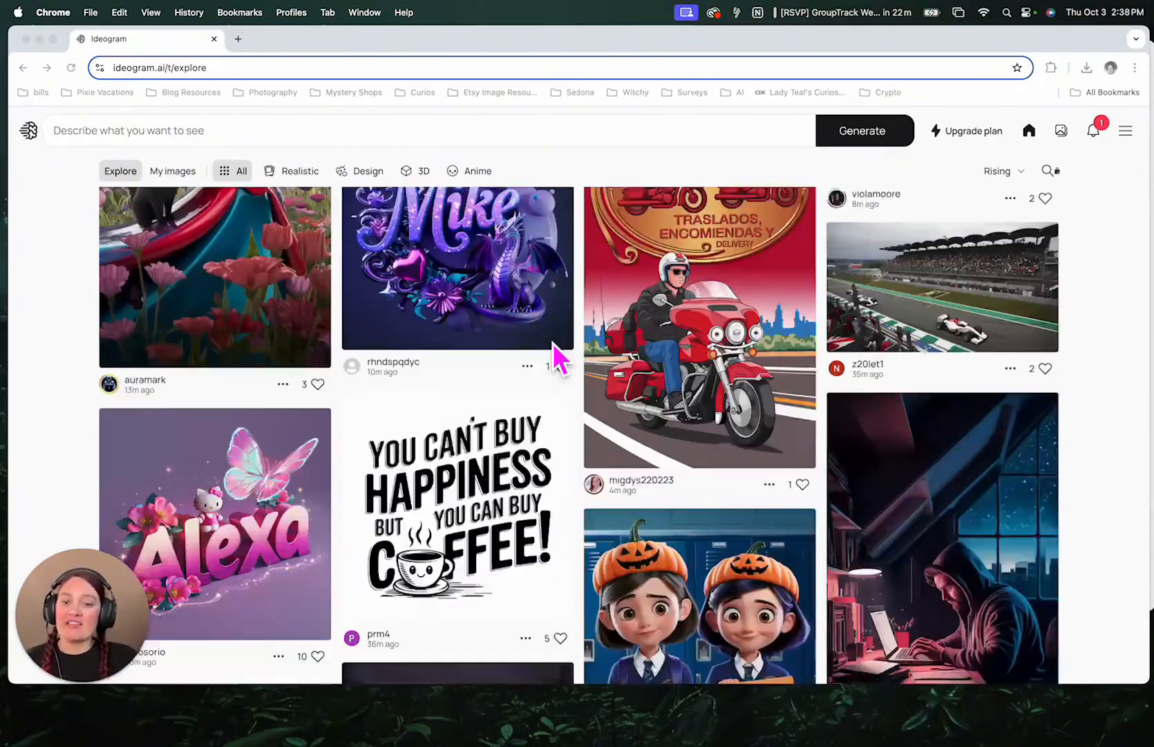
{"action": "scroll", "coordinate": [557, 358], "scroll_direction": "down", "scroll_amount": 15}
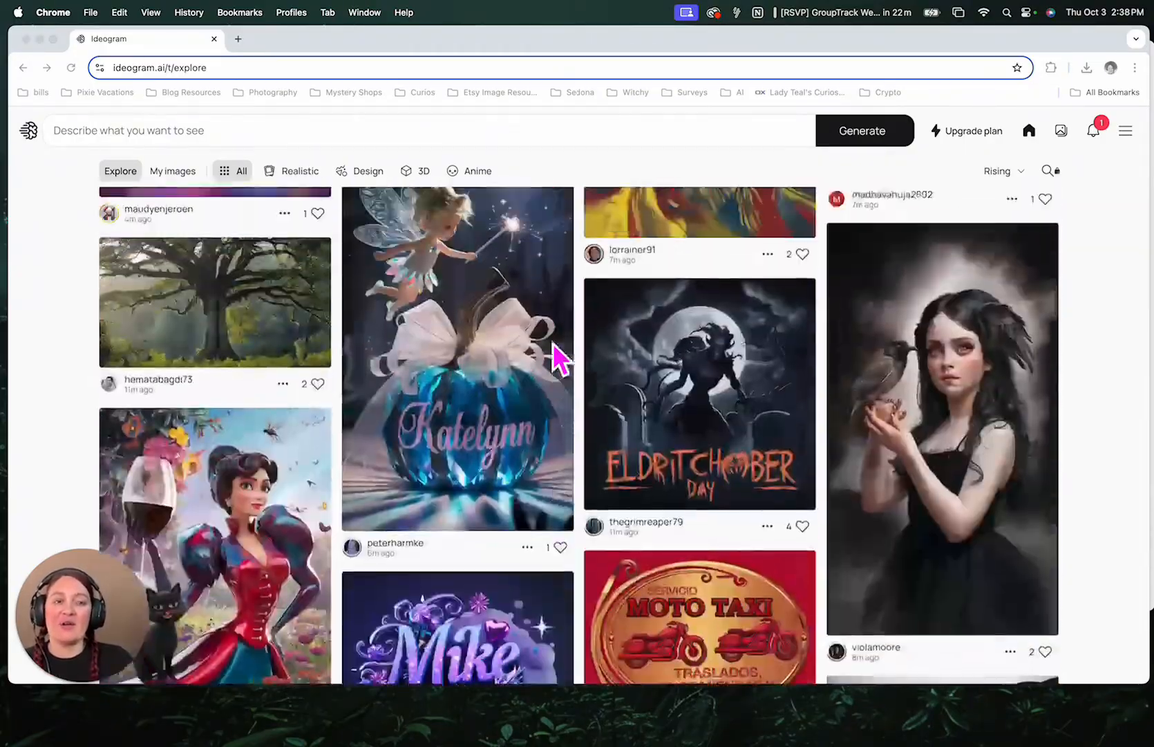
{"action": "scroll", "coordinate": [557, 354], "scroll_direction": "up", "scroll_amount": 20}
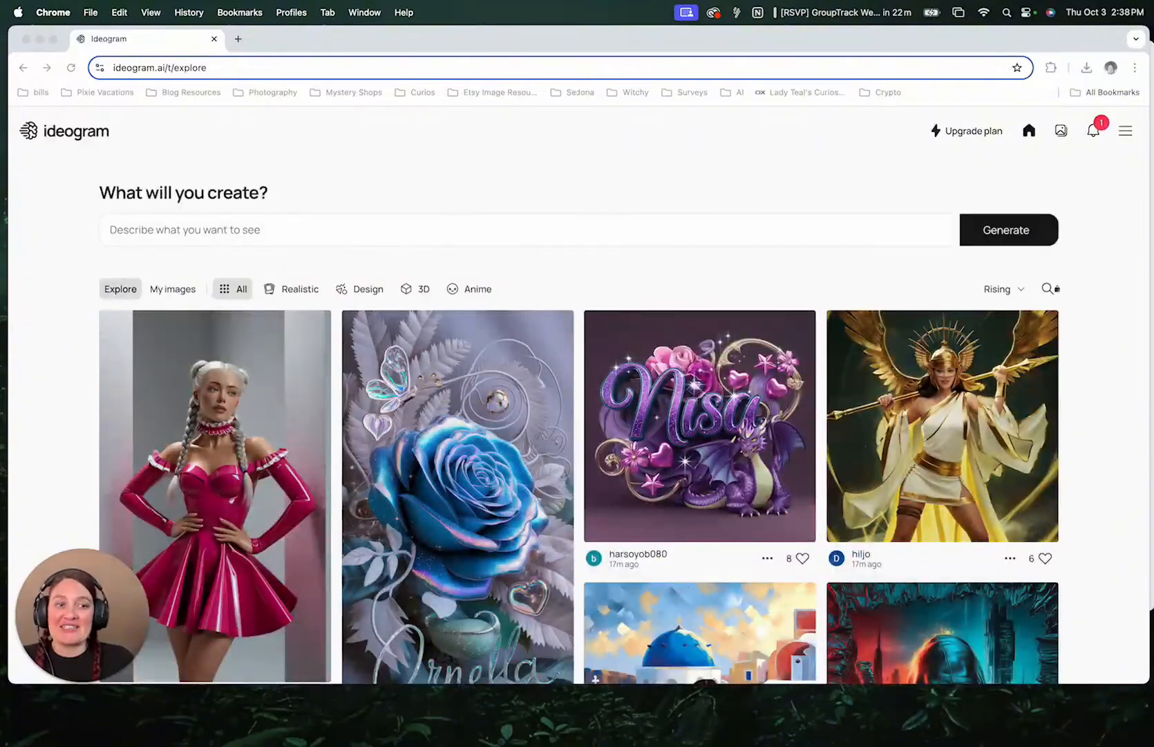
- Review the subscription plans page, then return to the Explore page
{"action": "left_click", "coordinate": [982, 132]}
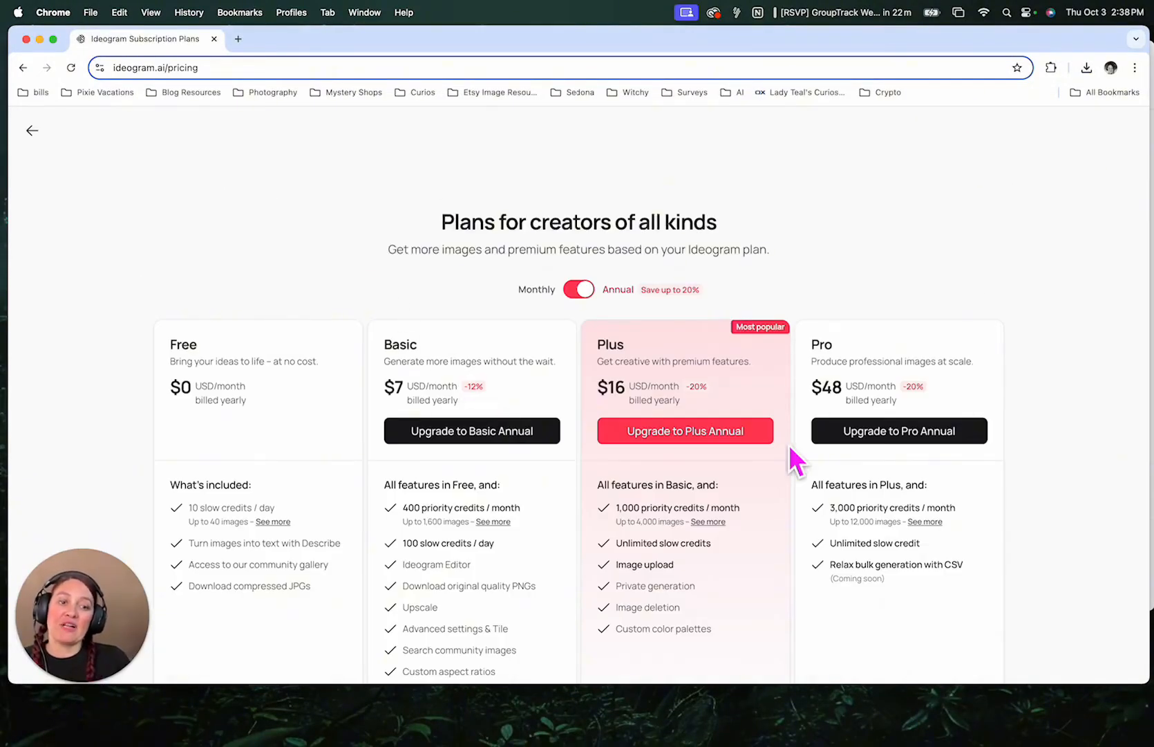
{"action": "scroll", "coordinate": [649, 394], "scroll_direction": "down", "scroll_amount": 2}
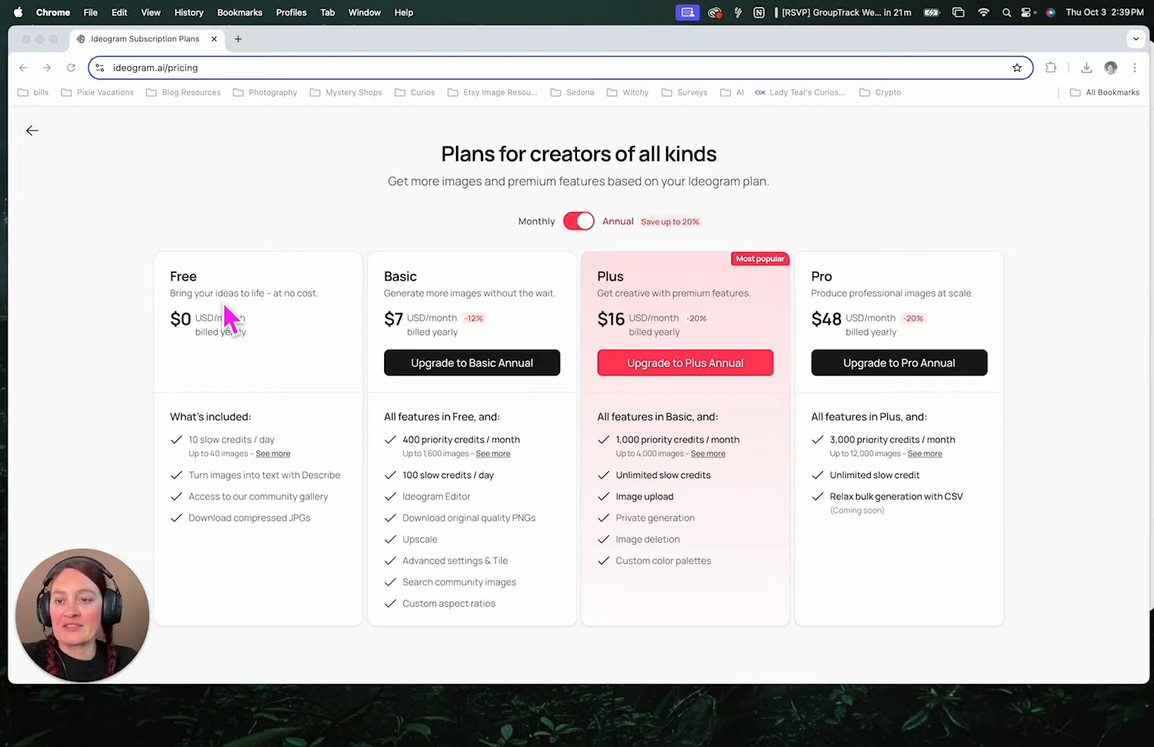
{"action": "left_click", "coordinate": [36, 132]}
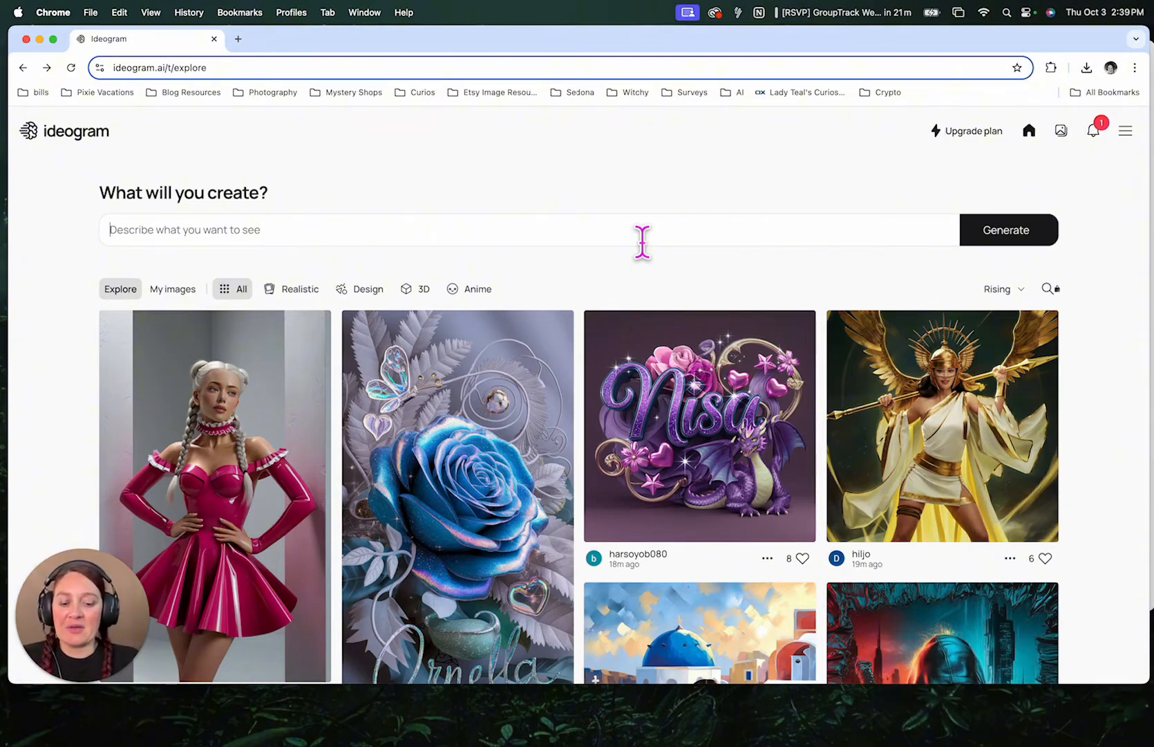
- Generate images from the prompt: Pinup zombie girl in bed, hair in rollers, with vintage style text that says "If zombies can rise from the dead, you can get out of bed."
{"action": "left_click", "coordinate": [642, 242]}
{"action": "type", "text": "Pinup "}
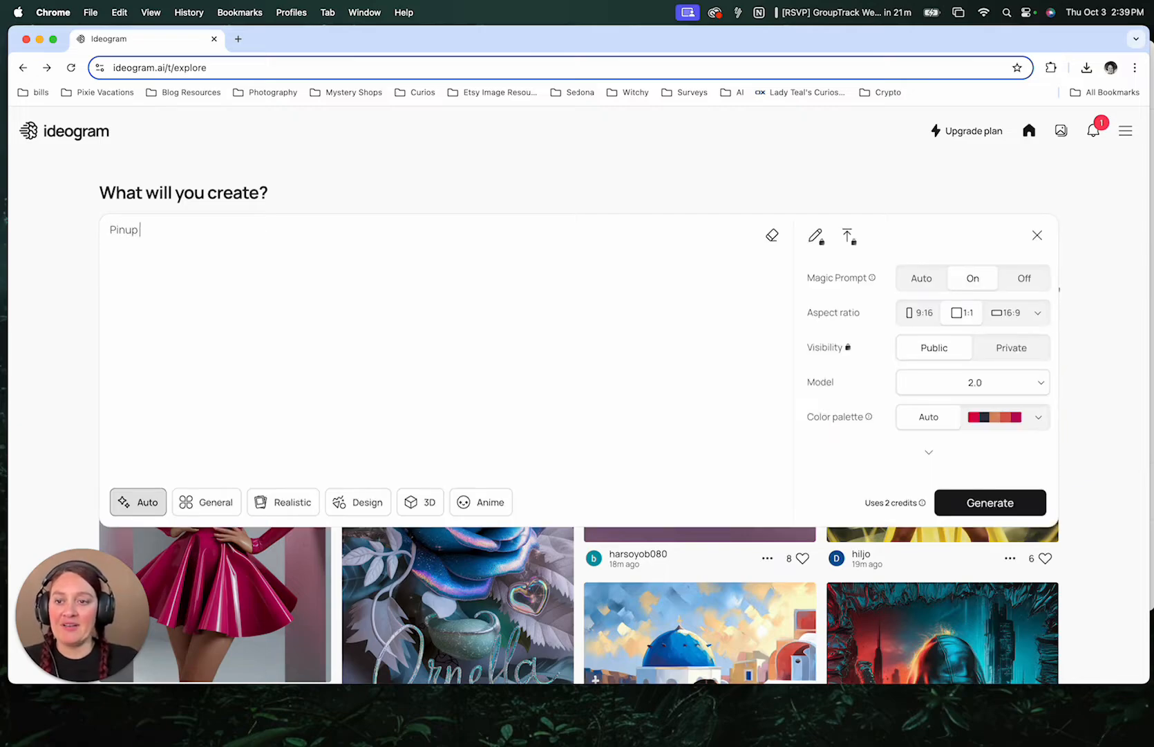
{"action": "type", "text": "zombie girl "}
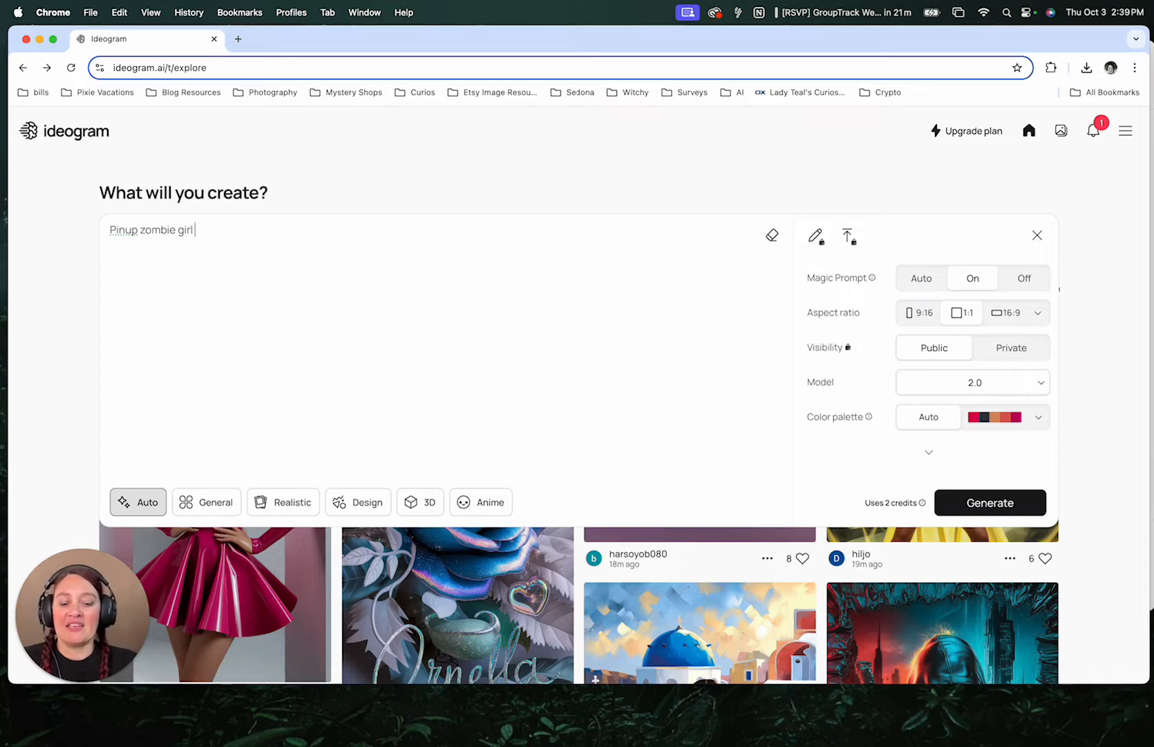
{"action": "type", "text": "in bed, hair in "}
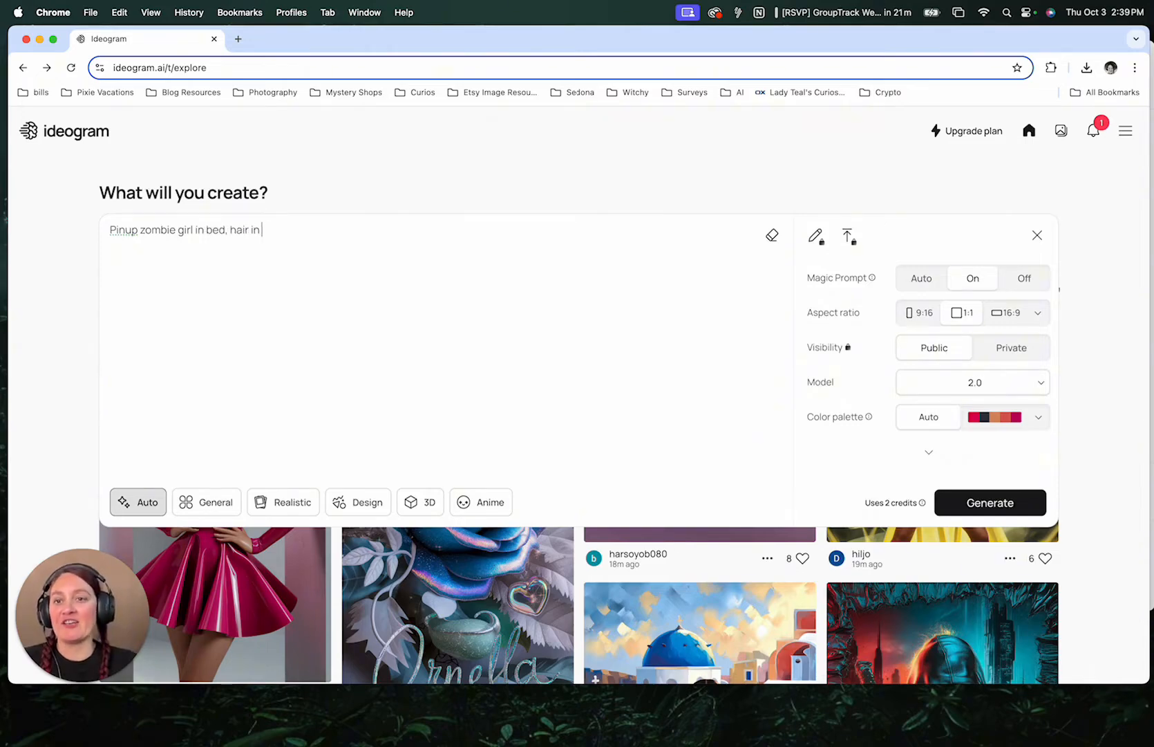
{"action": "type", "text": "rollers, with vinta"}
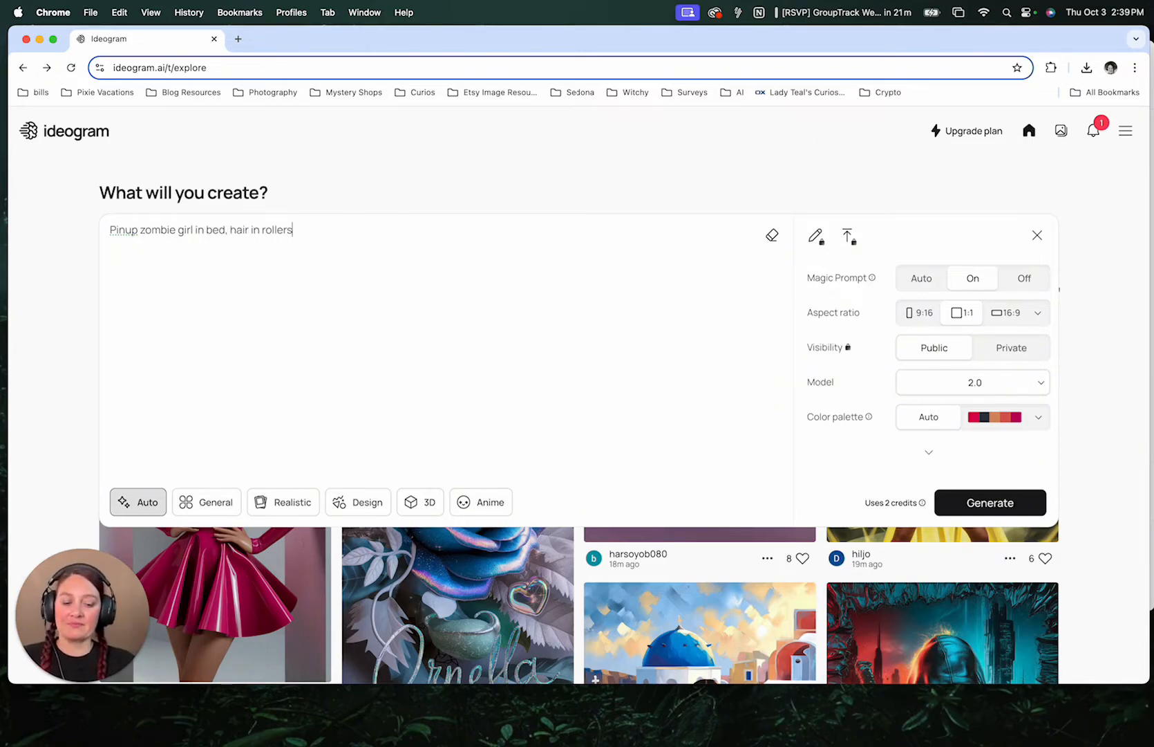
{"action": "type", "text": "ge s"}
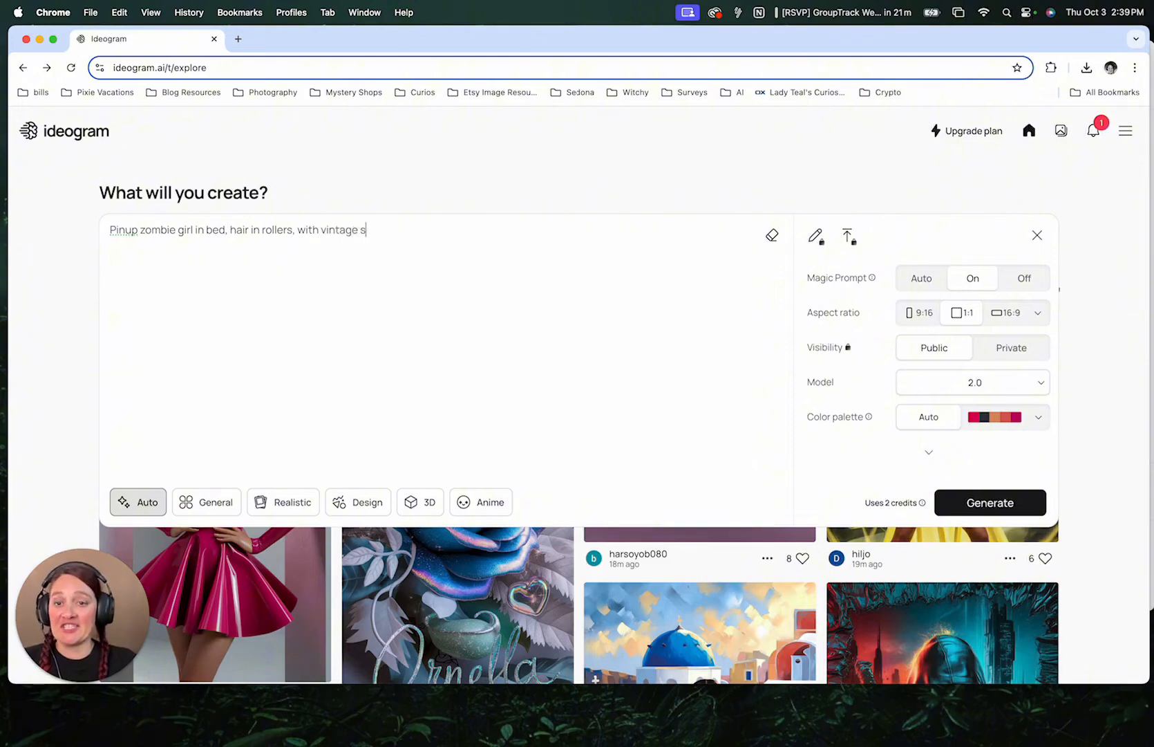
{"action": "type", "text": "tyle text that says \""}
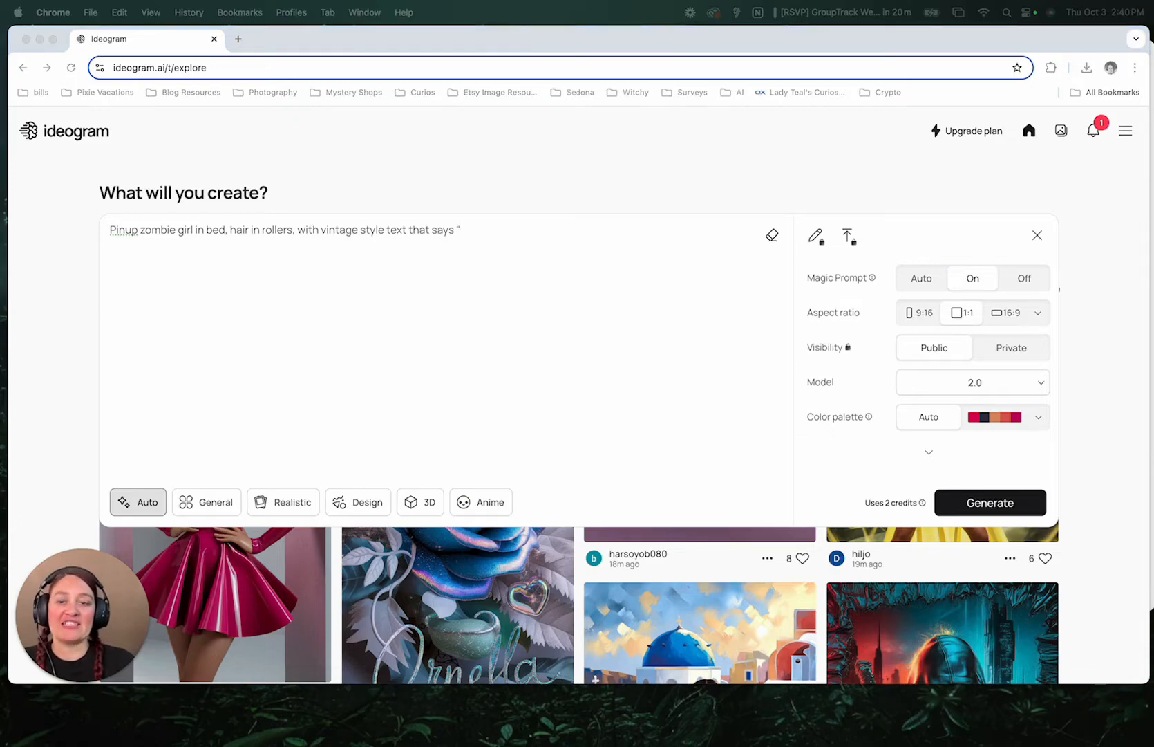
{"action": "left_click", "coordinate": [495, 233]}
{"action": "type", "text": "If zombies can rise from the dead, you can get out of bed"}
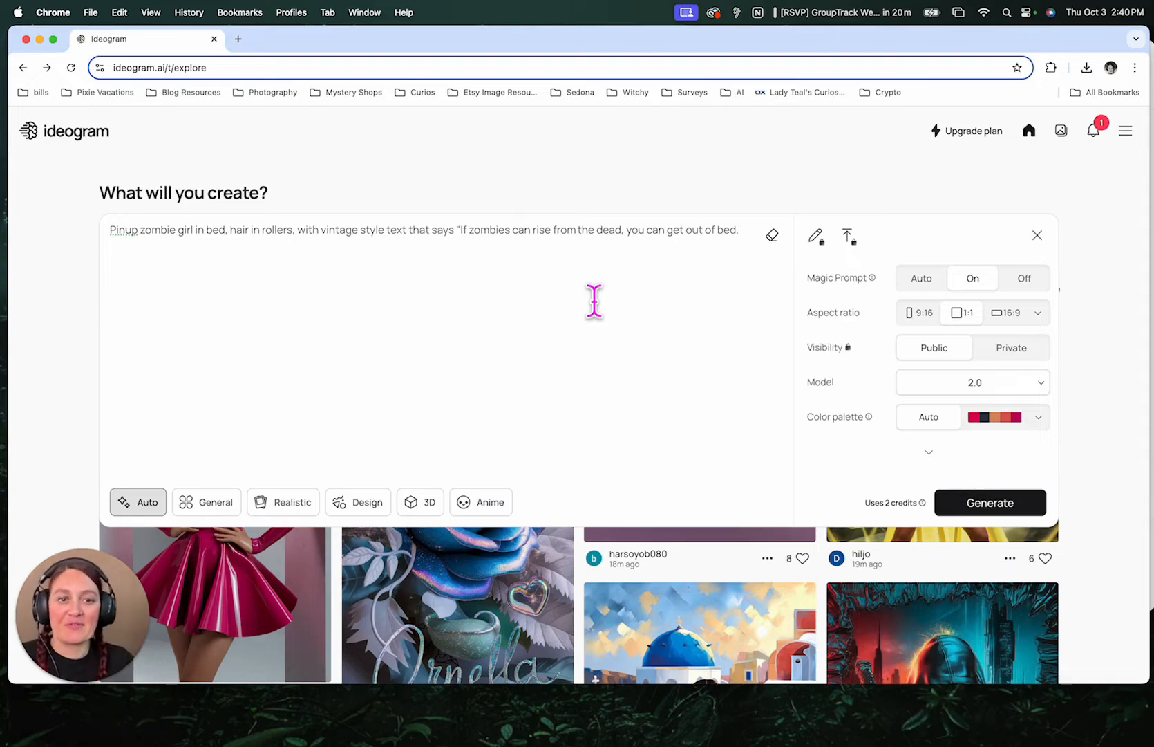
{"action": "type", "text": ".\""}
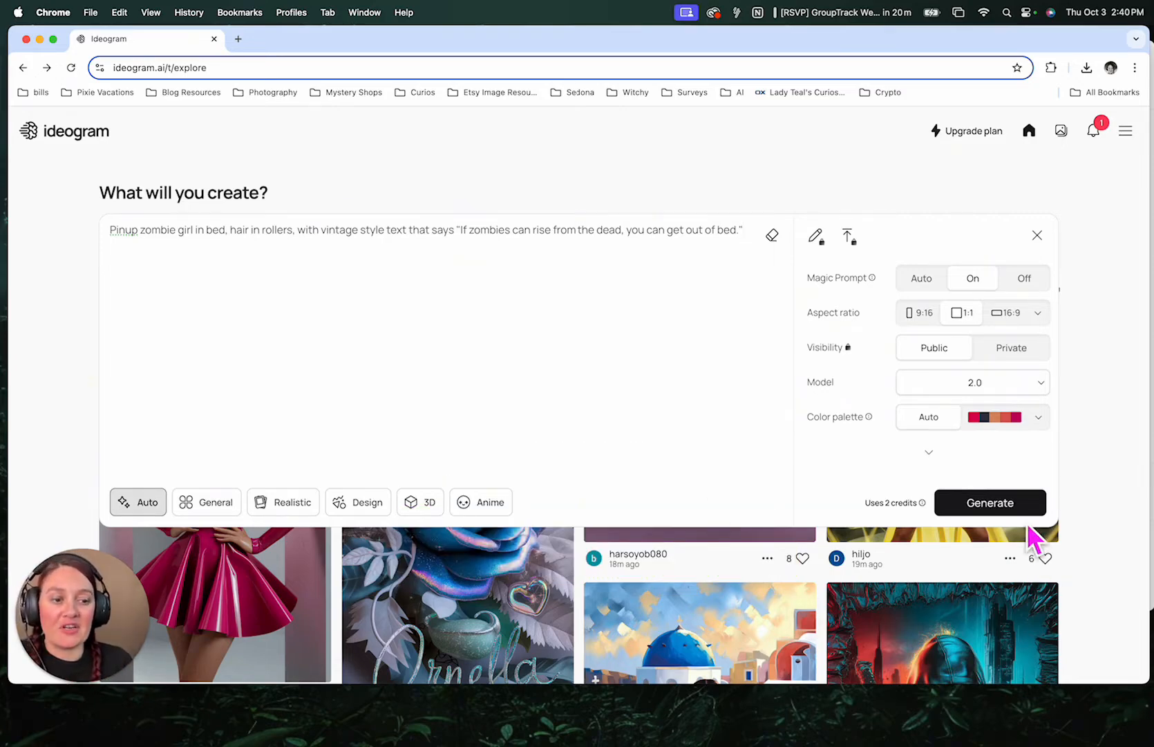
{"action": "left_click", "coordinate": [991, 503]}
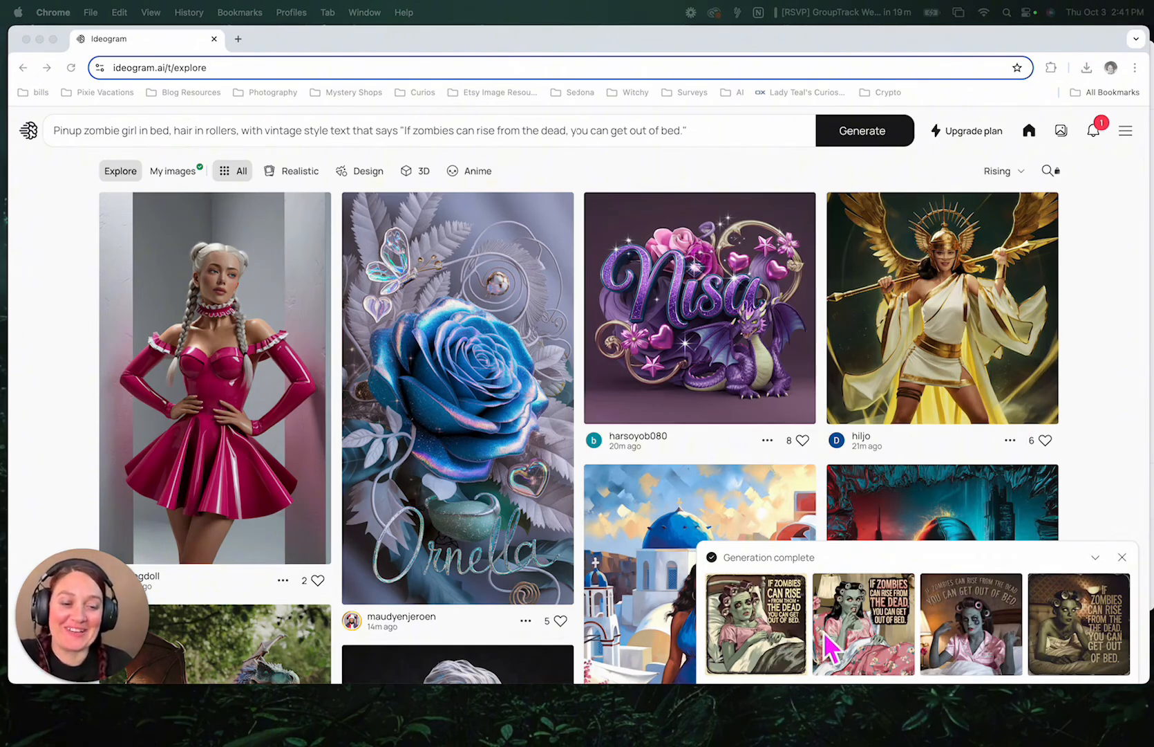
- Open the generated results and view each of the four image variations
{"action": "left_click", "coordinate": [741, 640]}
{"action": "left_click", "coordinate": [738, 629]}
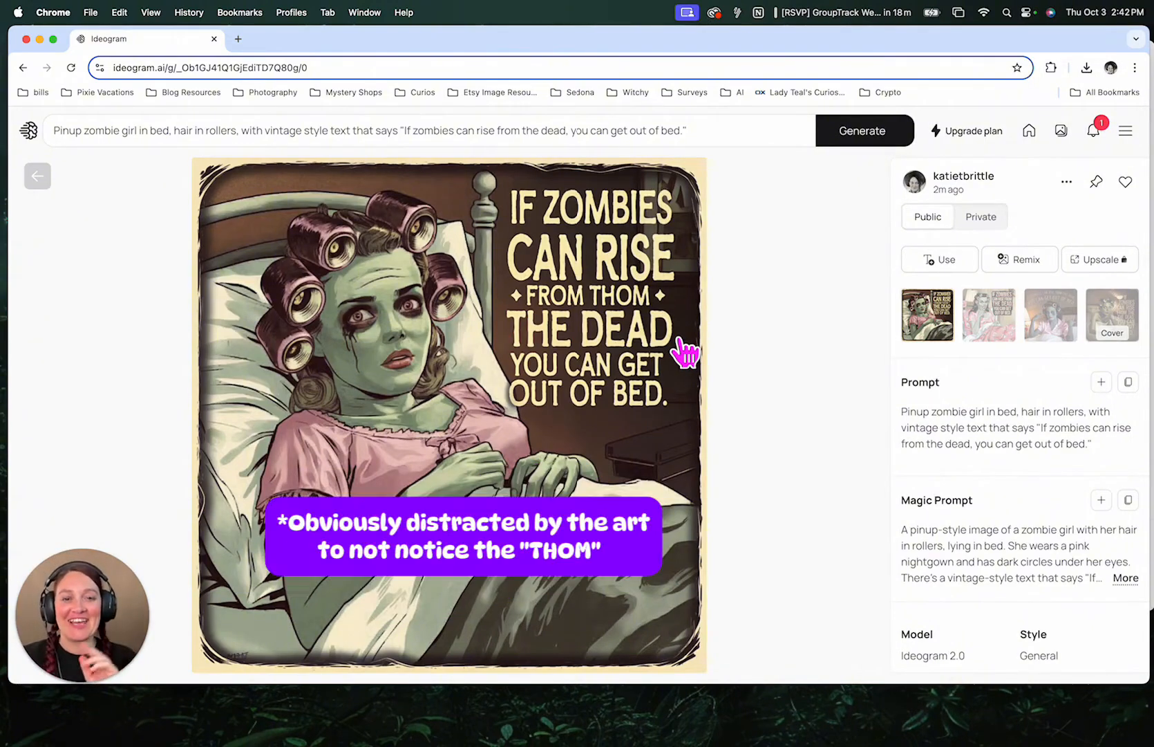
{"action": "left_click", "coordinate": [1004, 343]}
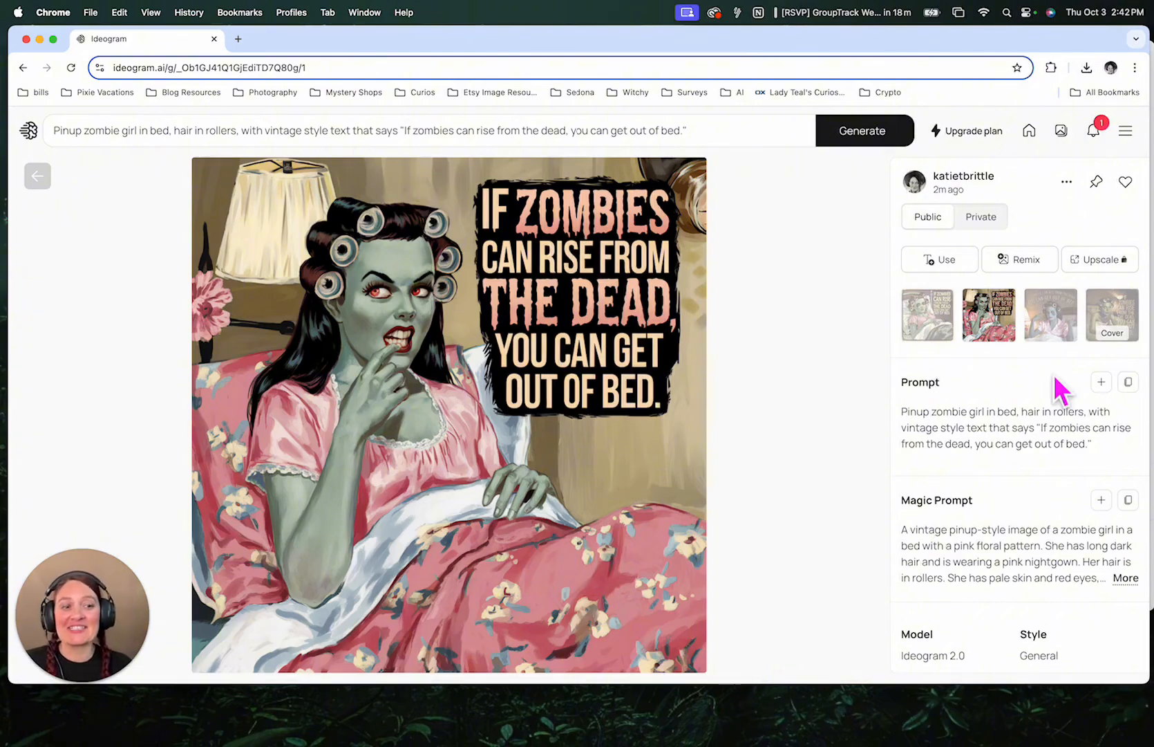
{"action": "left_click", "coordinate": [1051, 326]}
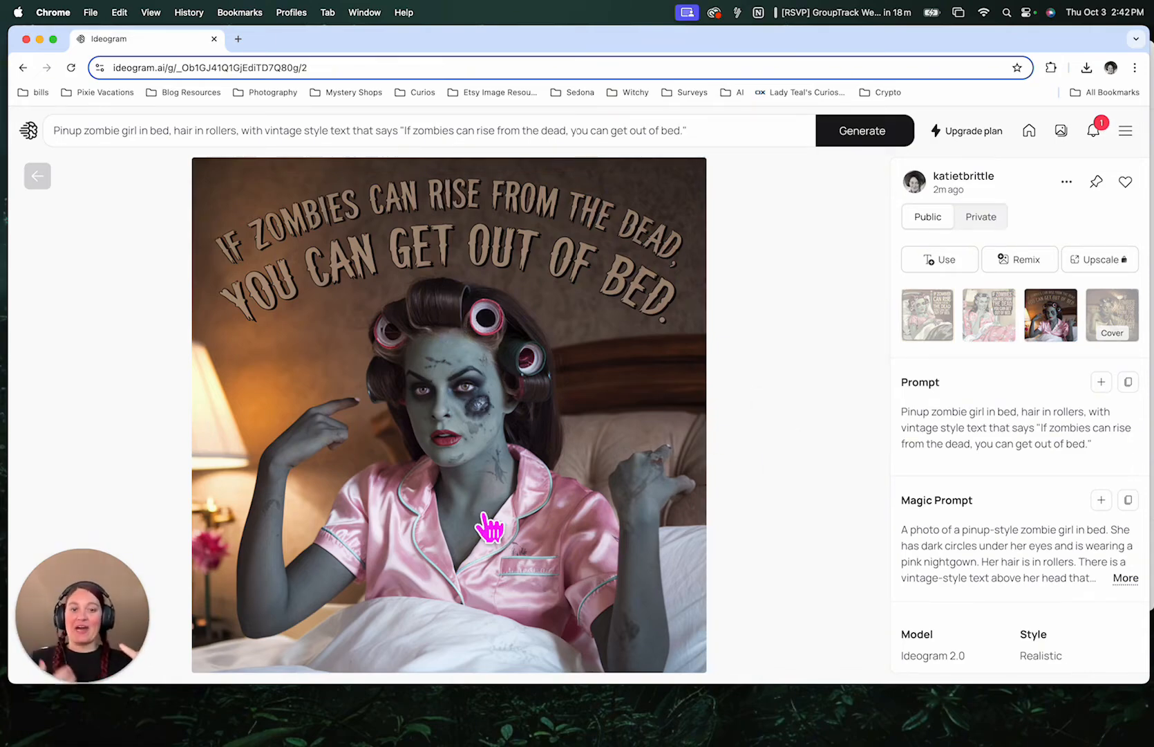
{"action": "left_click", "coordinate": [1112, 322]}
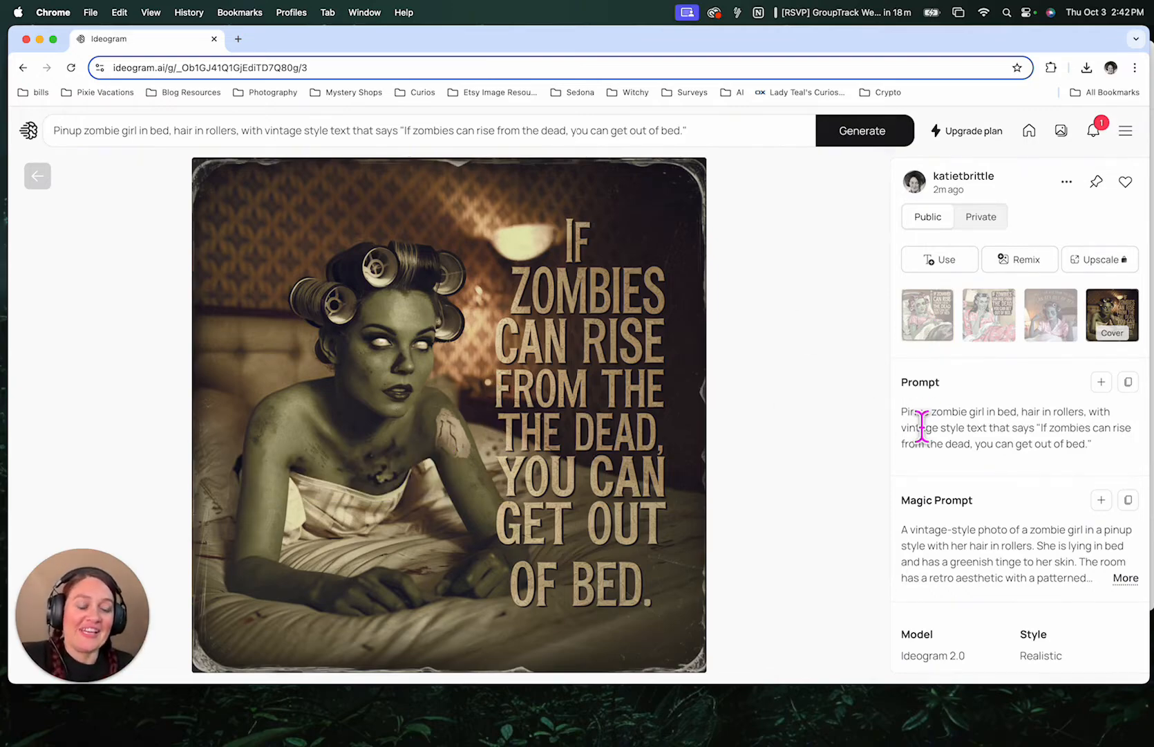
- Read the prompt and the full Magic Prompt text for the first and second variations
{"action": "left_click", "coordinate": [925, 316]}
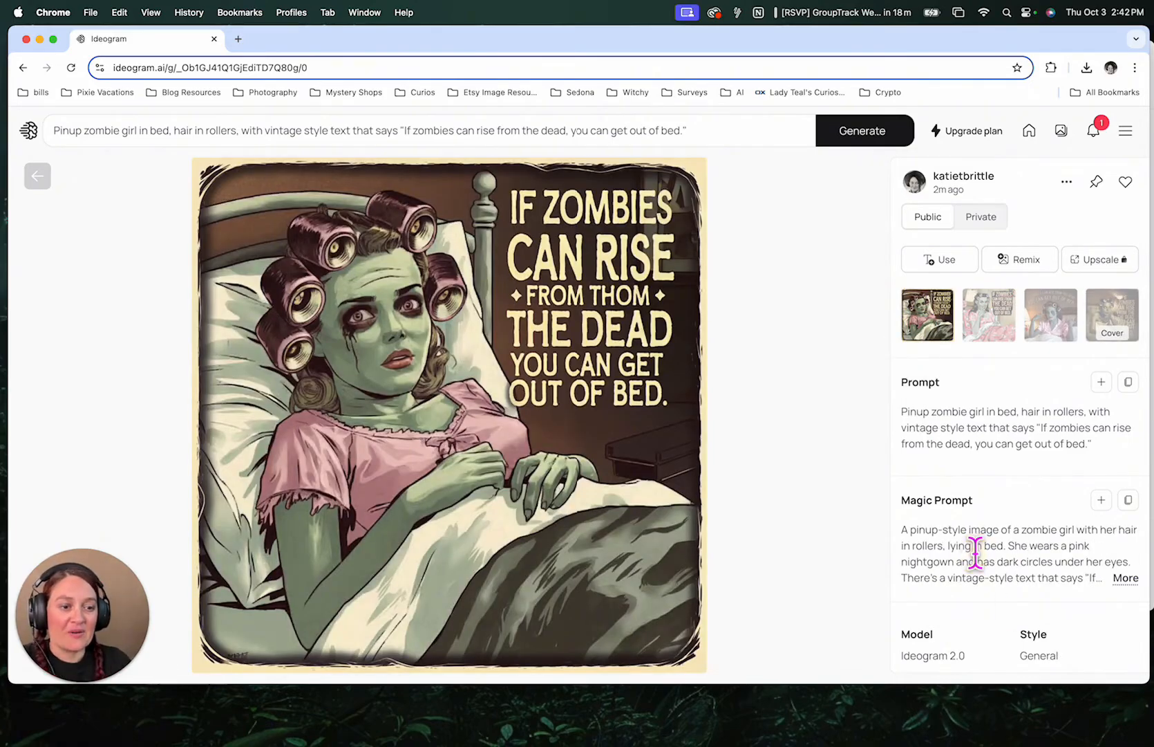
{"action": "left_click_drag", "start_coordinate": [899, 407], "coordinate": [1126, 441]}
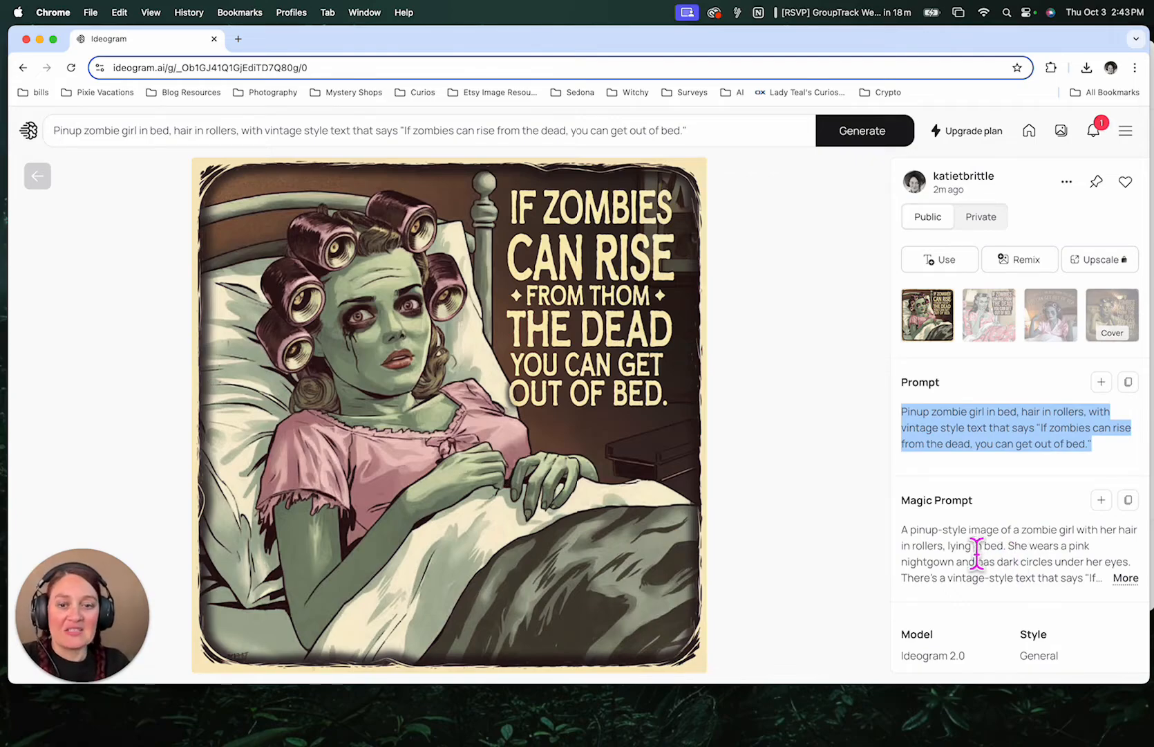
{"action": "left_click_drag", "start_coordinate": [925, 546], "coordinate": [1082, 609]}
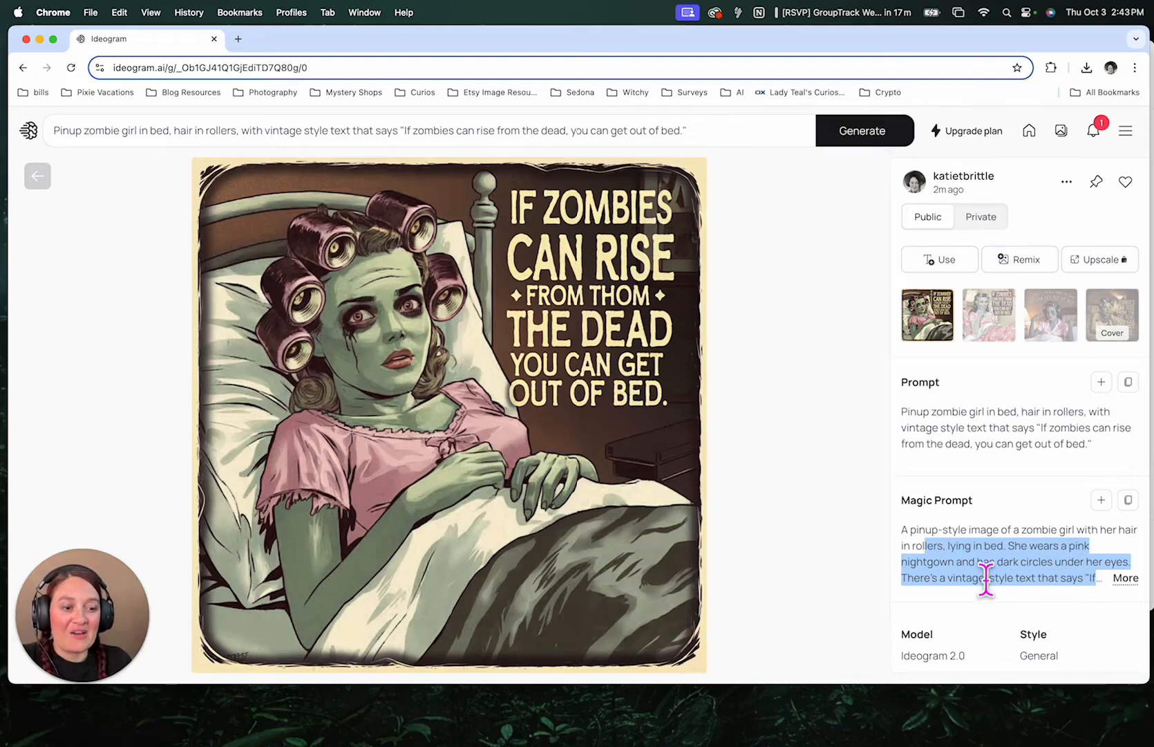
{"action": "left_click", "coordinate": [1125, 578]}
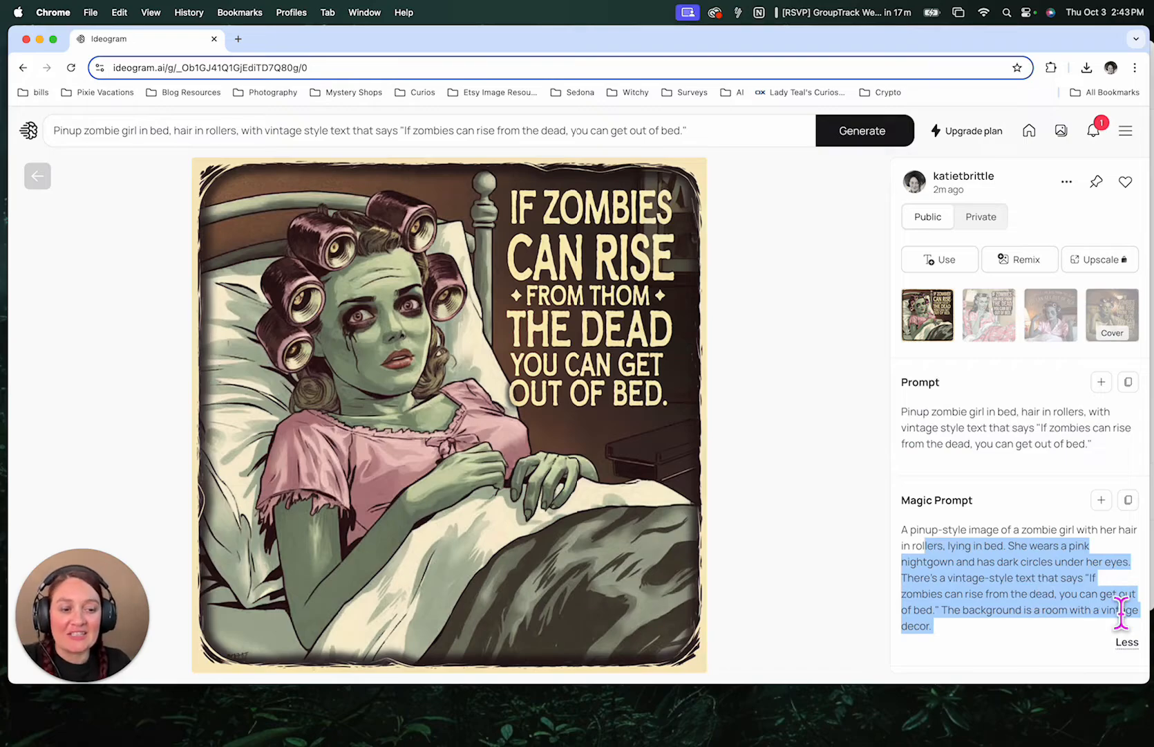
{"action": "left_click", "coordinate": [1082, 614]}
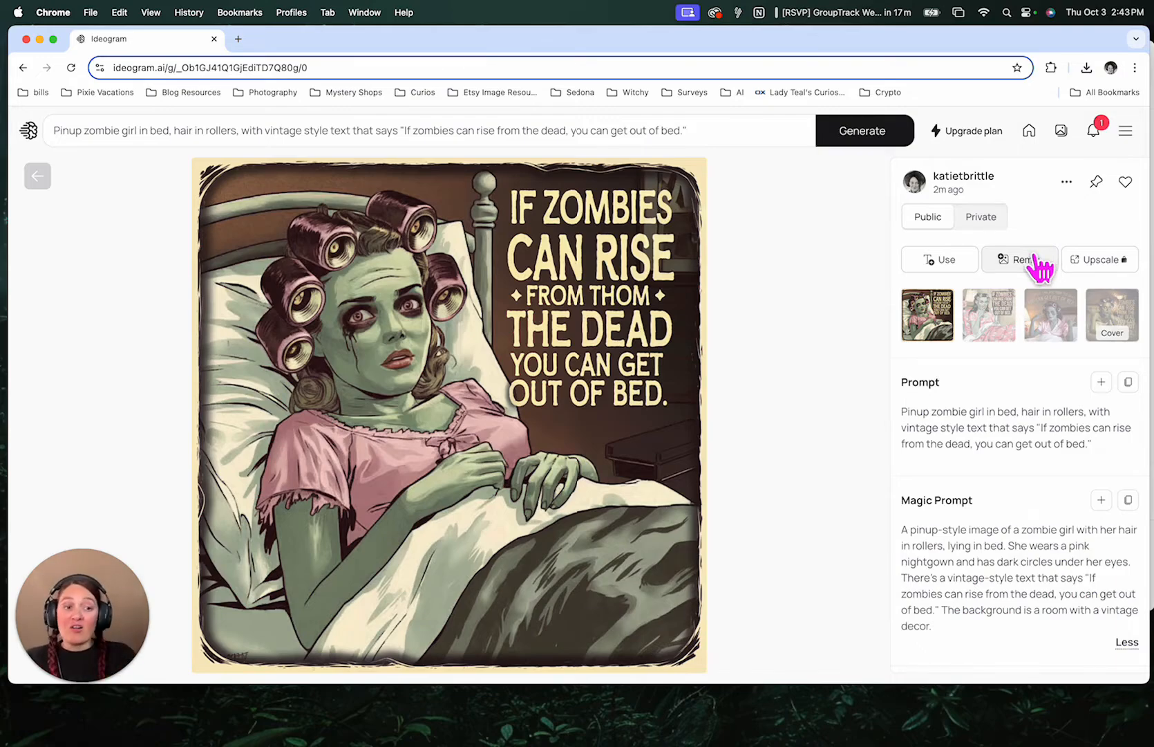
{"action": "left_click", "coordinate": [1004, 316]}
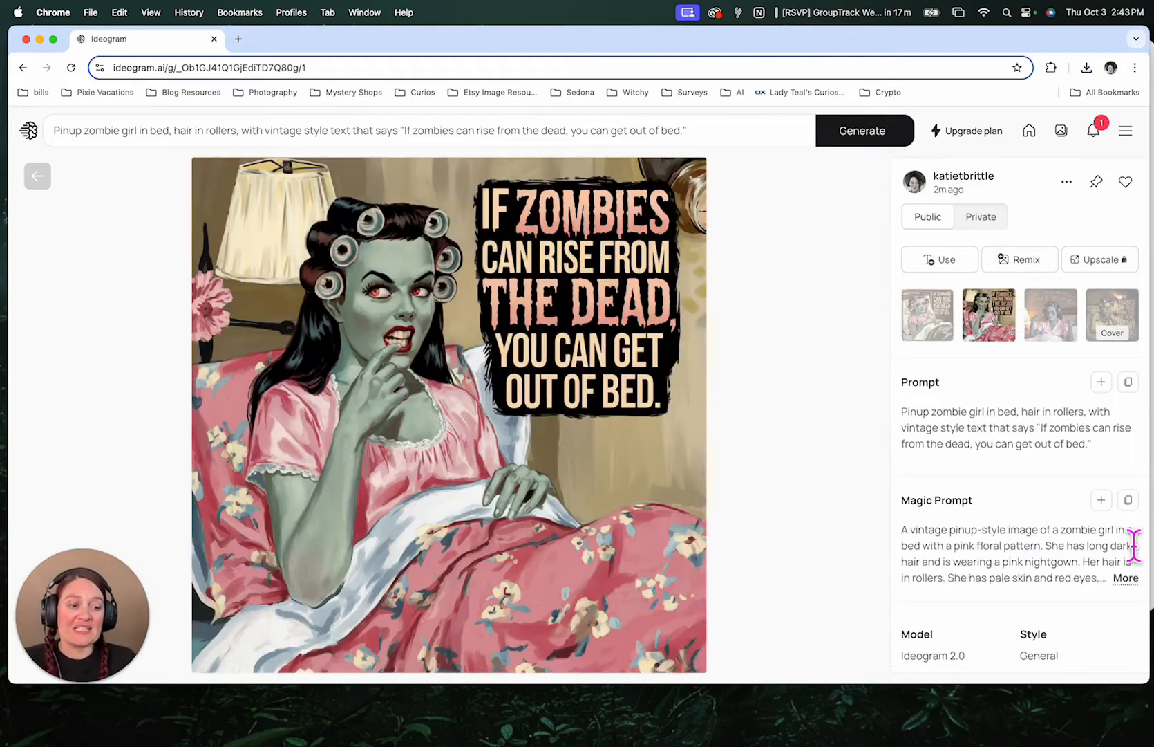
{"action": "left_click", "coordinate": [1126, 578]}
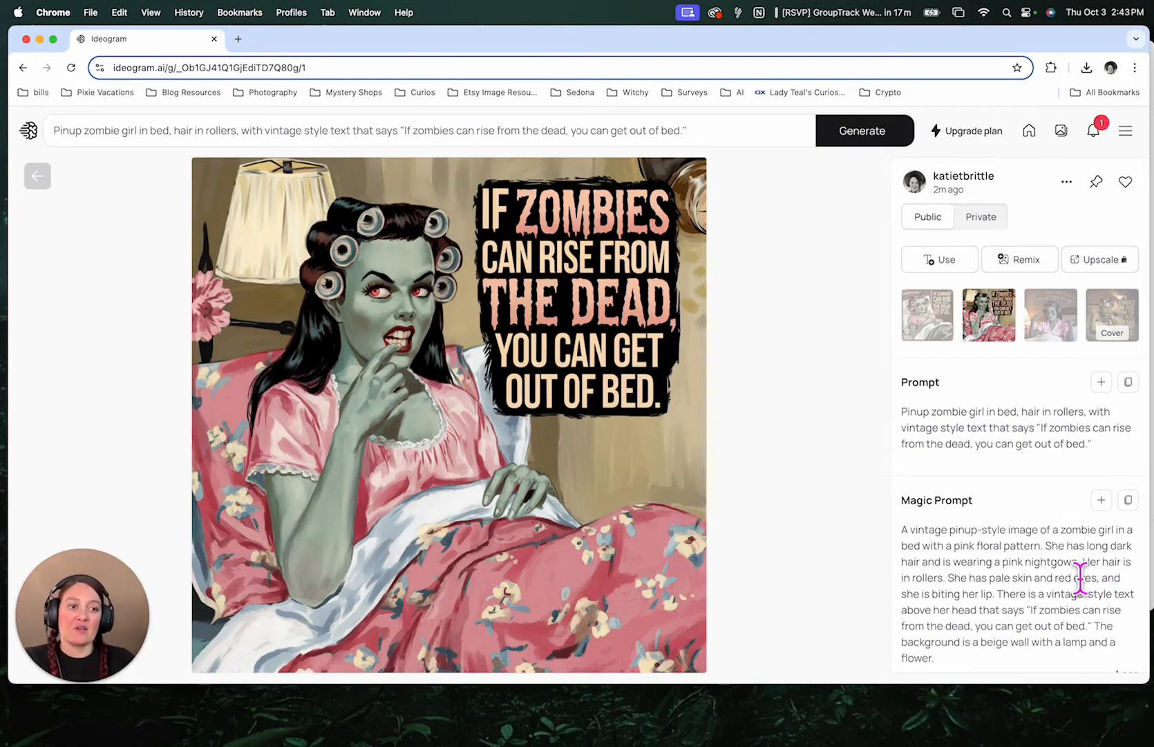
- Compare the four original variations and settle on the third, realistic one
{"action": "left_click", "coordinate": [1051, 328]}
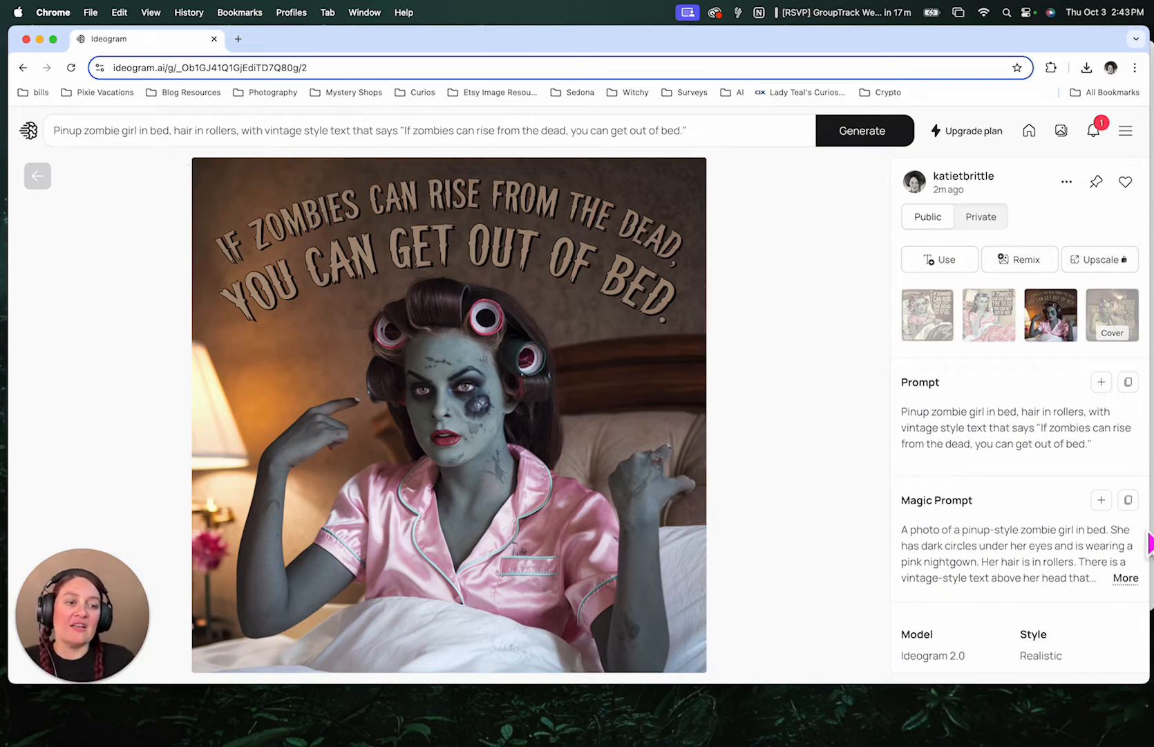
{"action": "left_click", "coordinate": [1124, 577]}
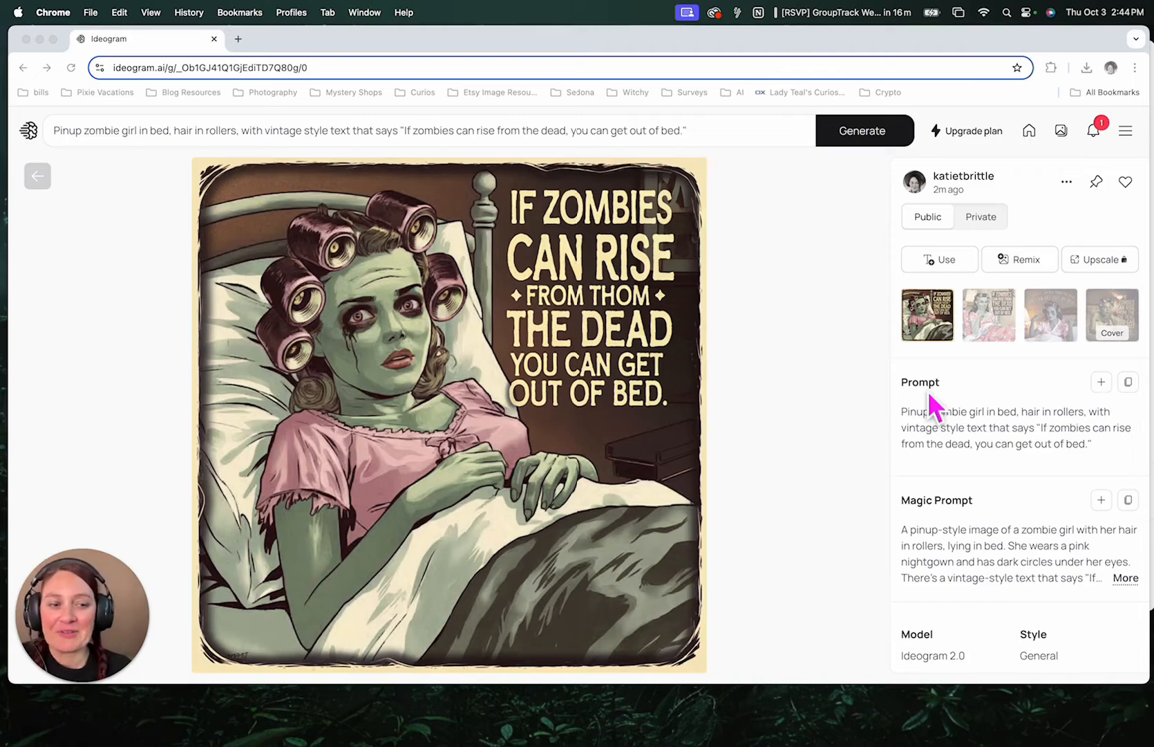
{"action": "left_click", "coordinate": [981, 324]}
{"action": "left_click", "coordinate": [982, 324]}
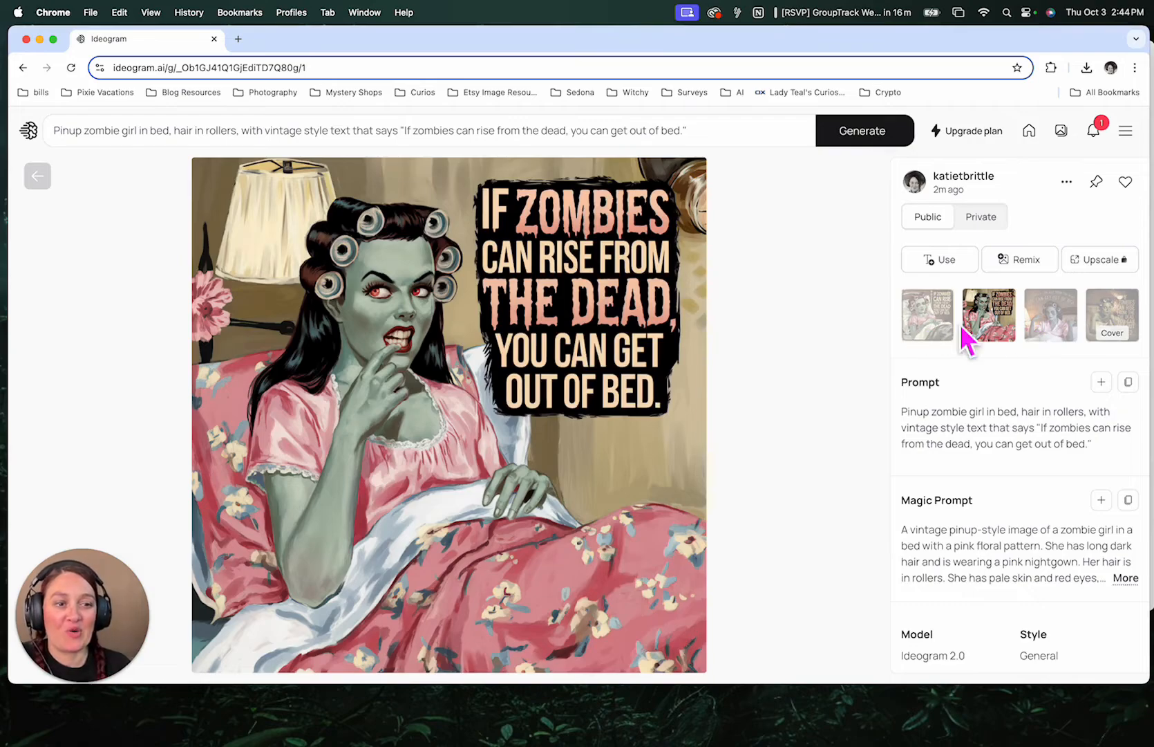
{"action": "left_click", "coordinate": [1048, 325]}
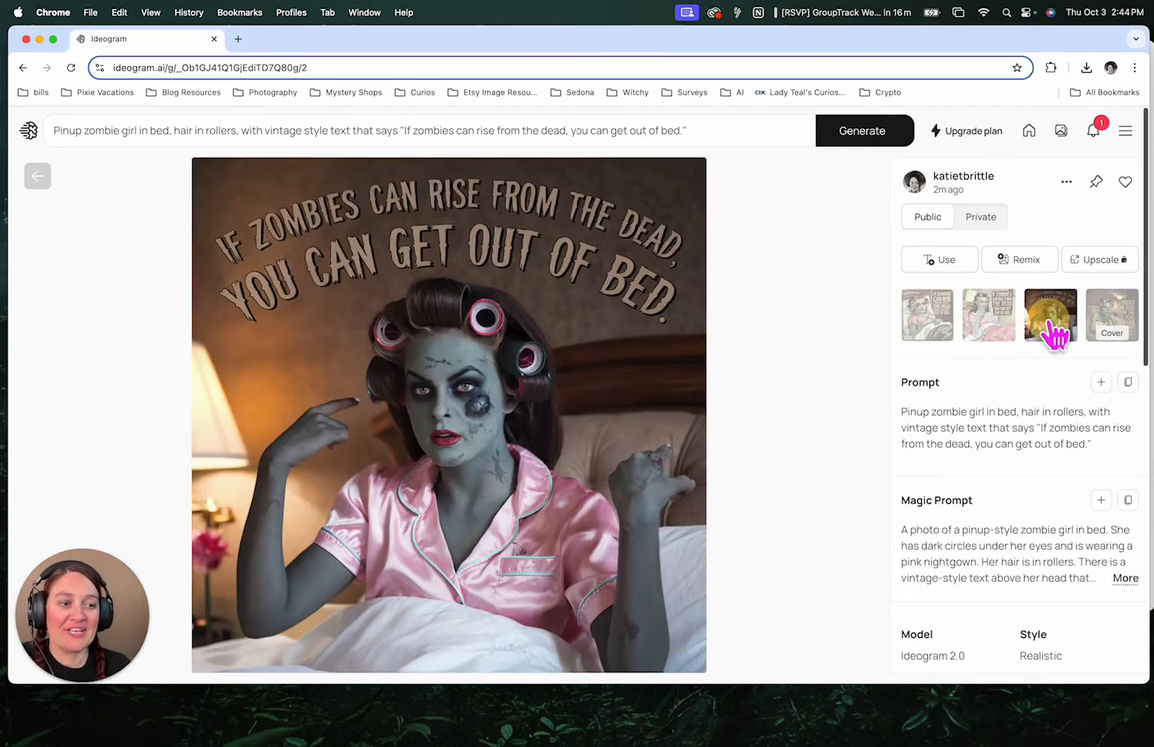
{"action": "left_click", "coordinate": [1113, 322]}
{"action": "left_click", "coordinate": [1050, 324]}
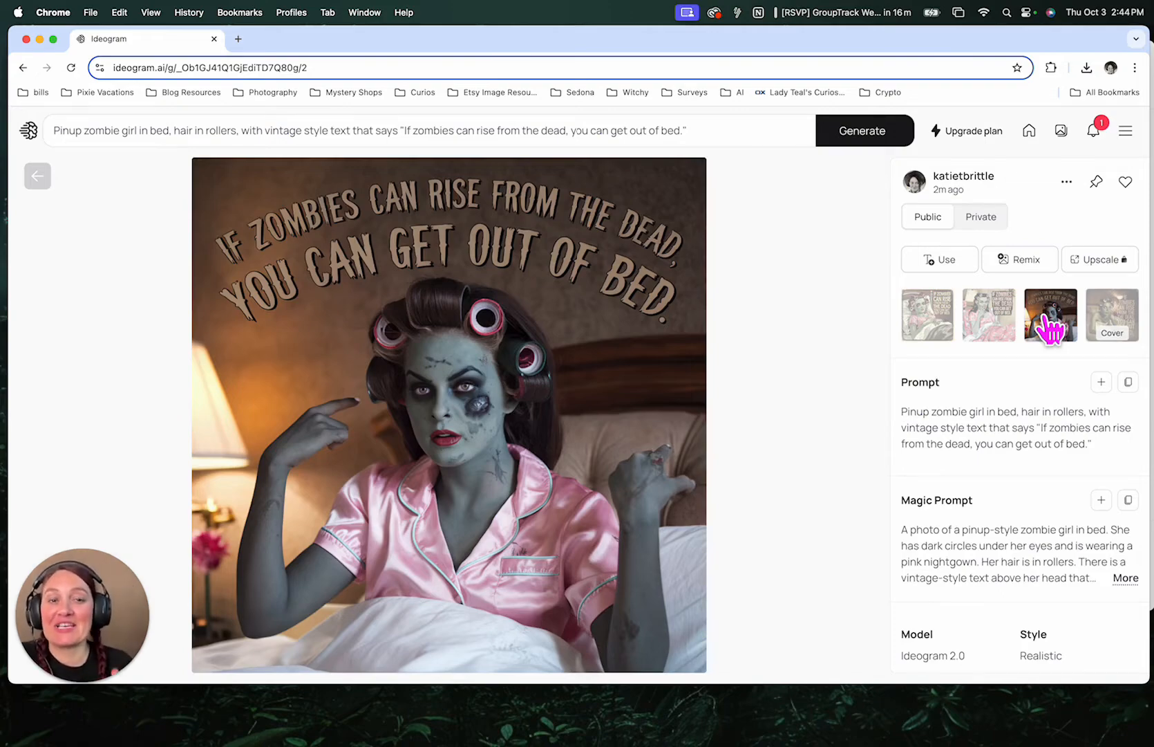
- Remix the third variation, changing "pink nightgown" to "purple nightgown" in the prompt, and generate
{"action": "left_click", "coordinate": [1044, 276]}
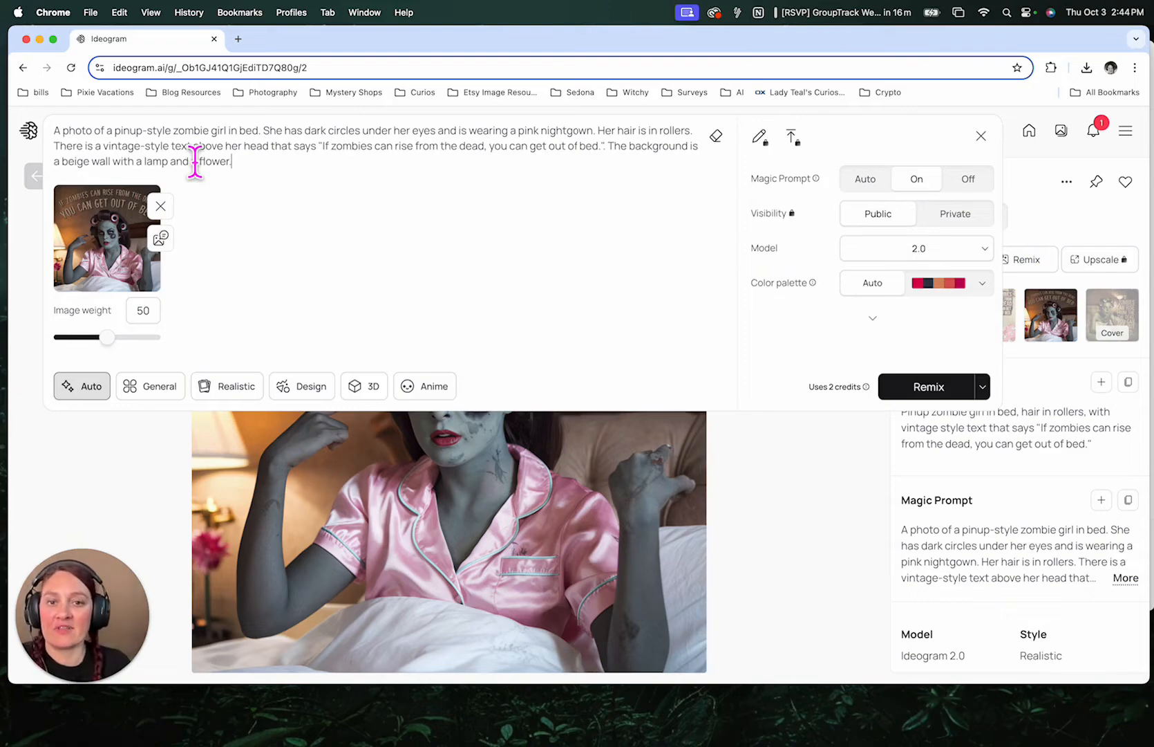
{"action": "left_click_drag", "start_coordinate": [538, 130], "coordinate": [515, 132]}
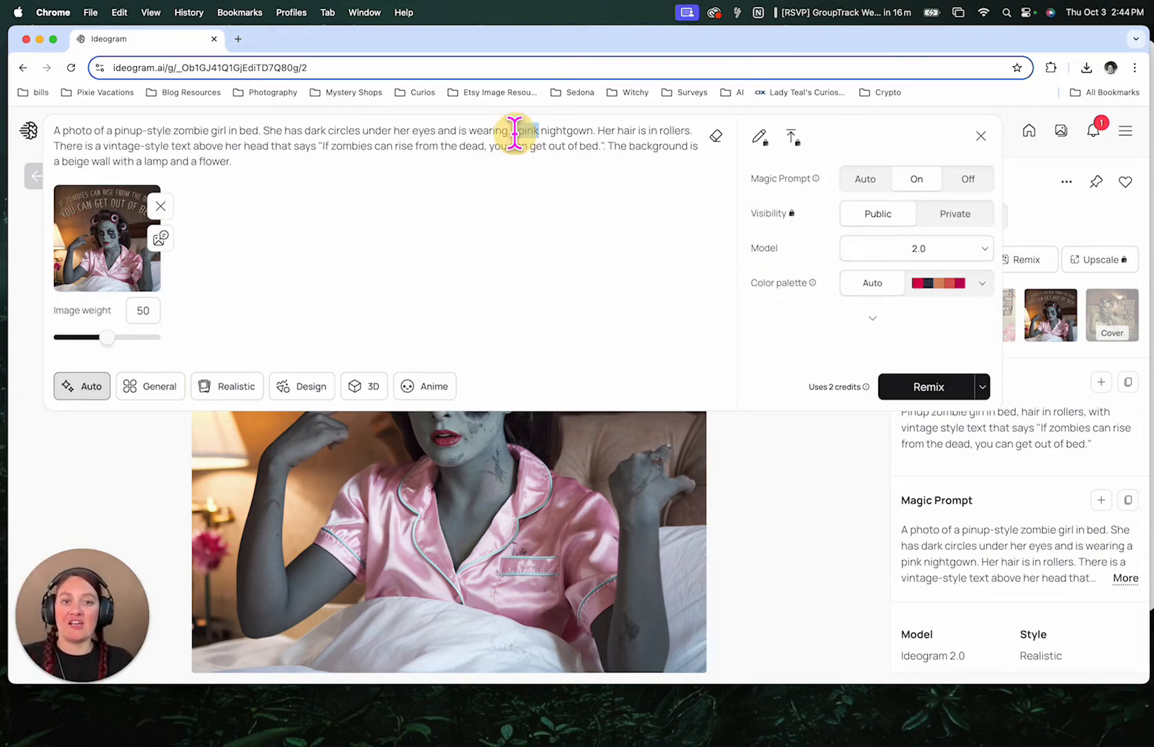
{"action": "type", "text": "purple"}
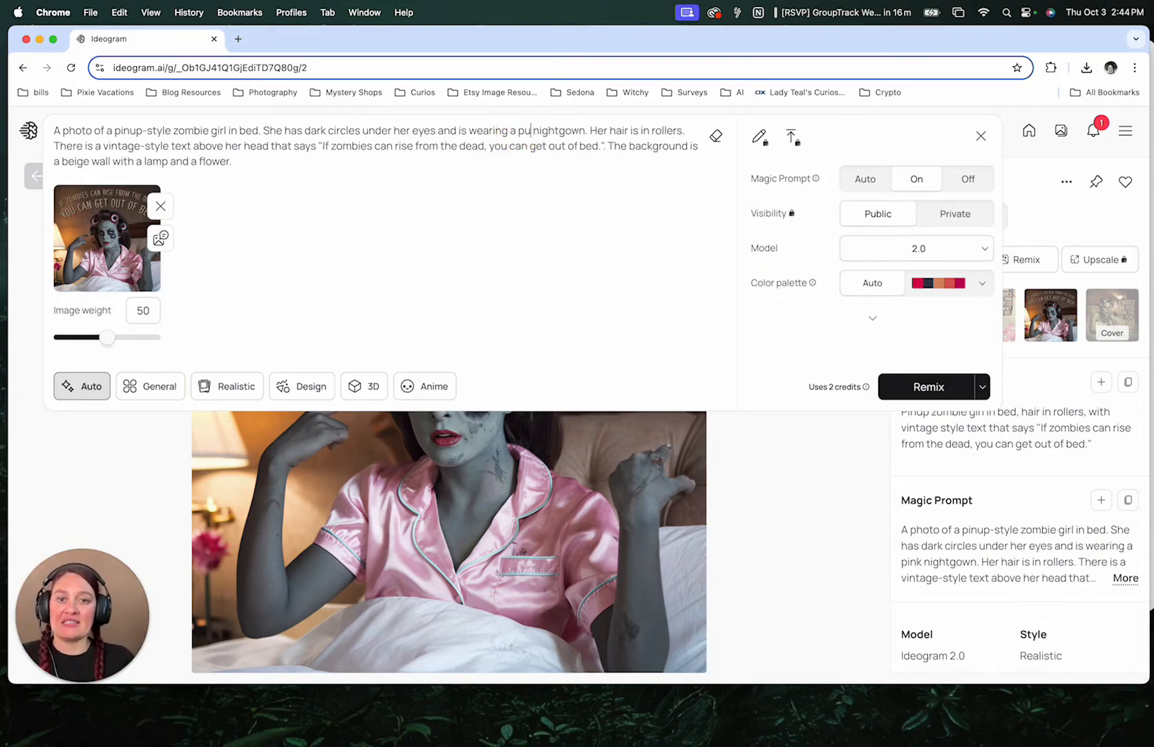
{"action": "key", "text": "BackSpace"}
{"action": "type", "text": "e"}
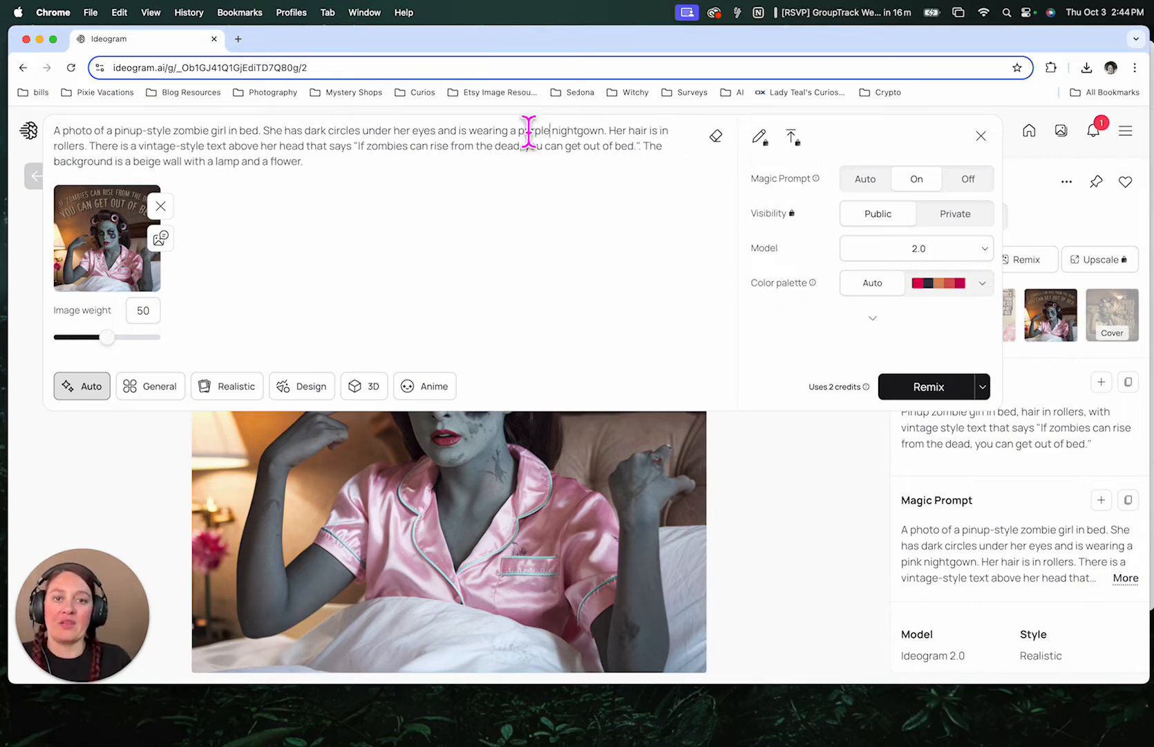
{"action": "left_click", "coordinate": [910, 392]}
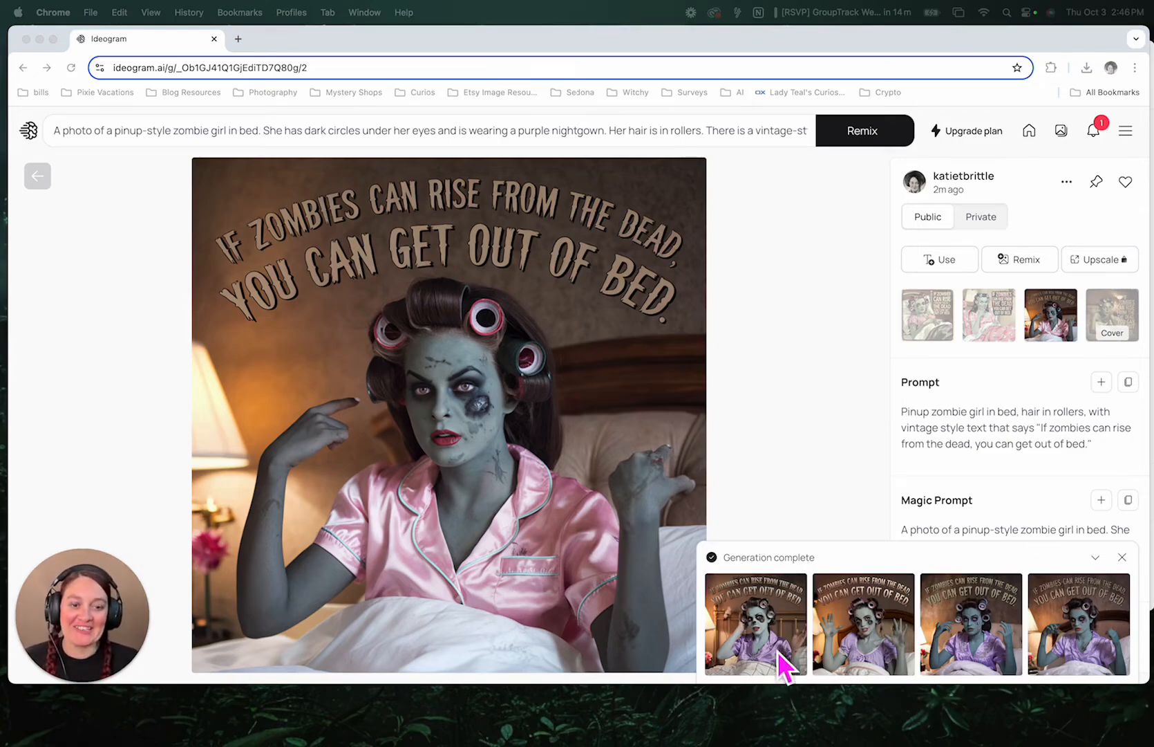
- Open the remixed results and view each of the four new variations
{"action": "left_click", "coordinate": [761, 631]}
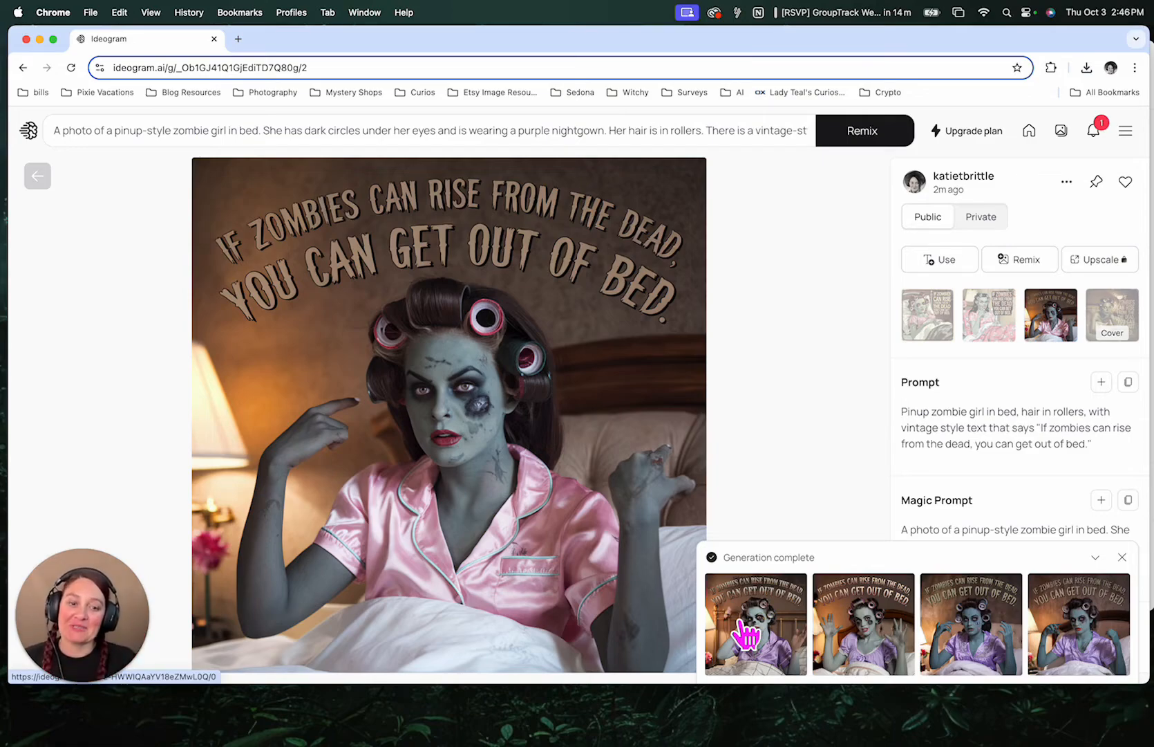
{"action": "left_click", "coordinate": [747, 633]}
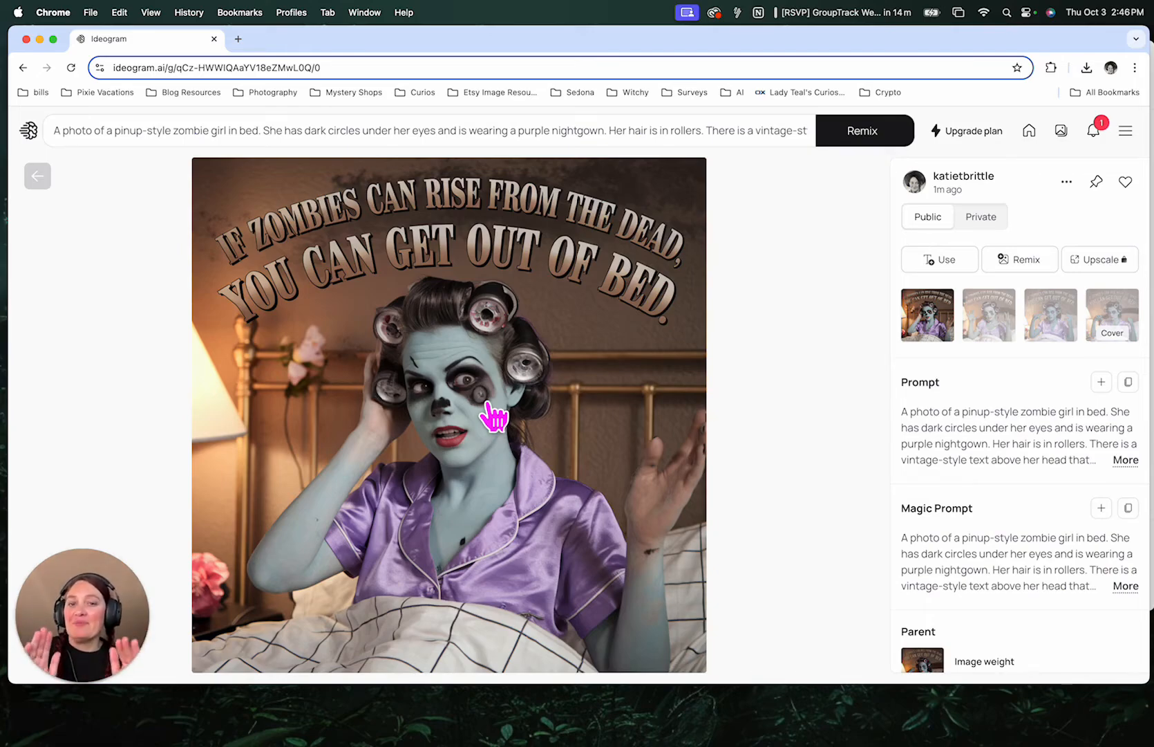
{"action": "left_click", "coordinate": [998, 335]}
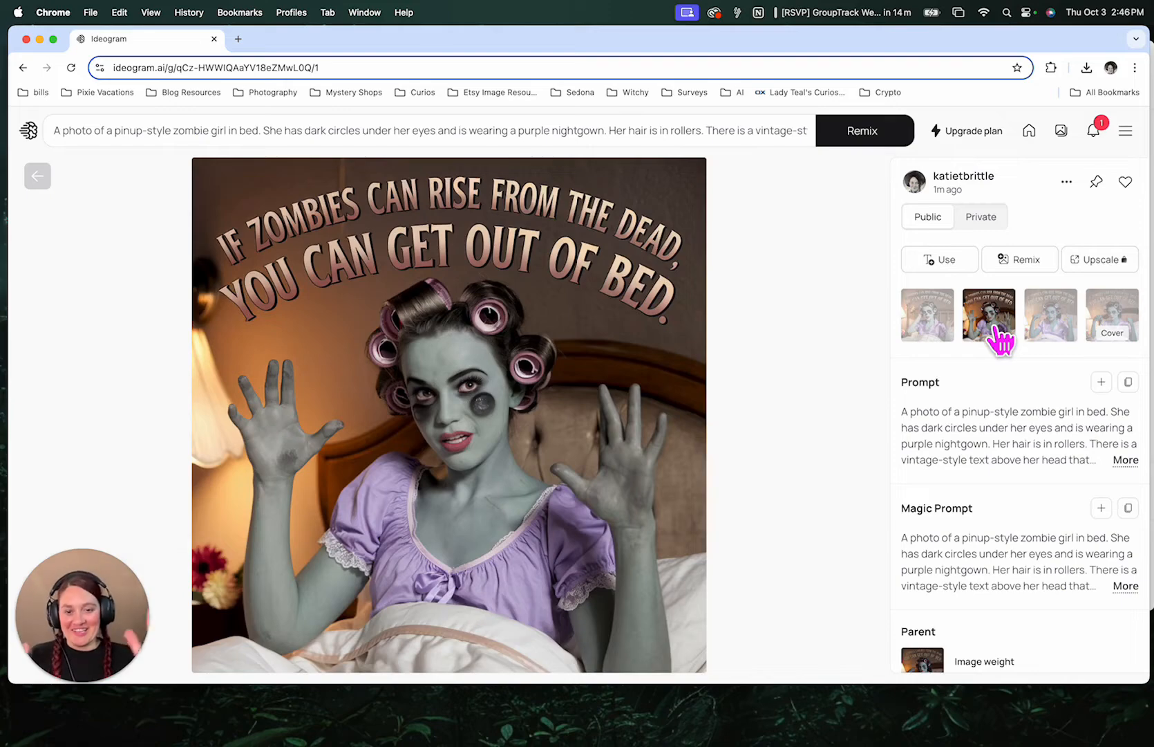
{"action": "left_click", "coordinate": [1045, 332]}
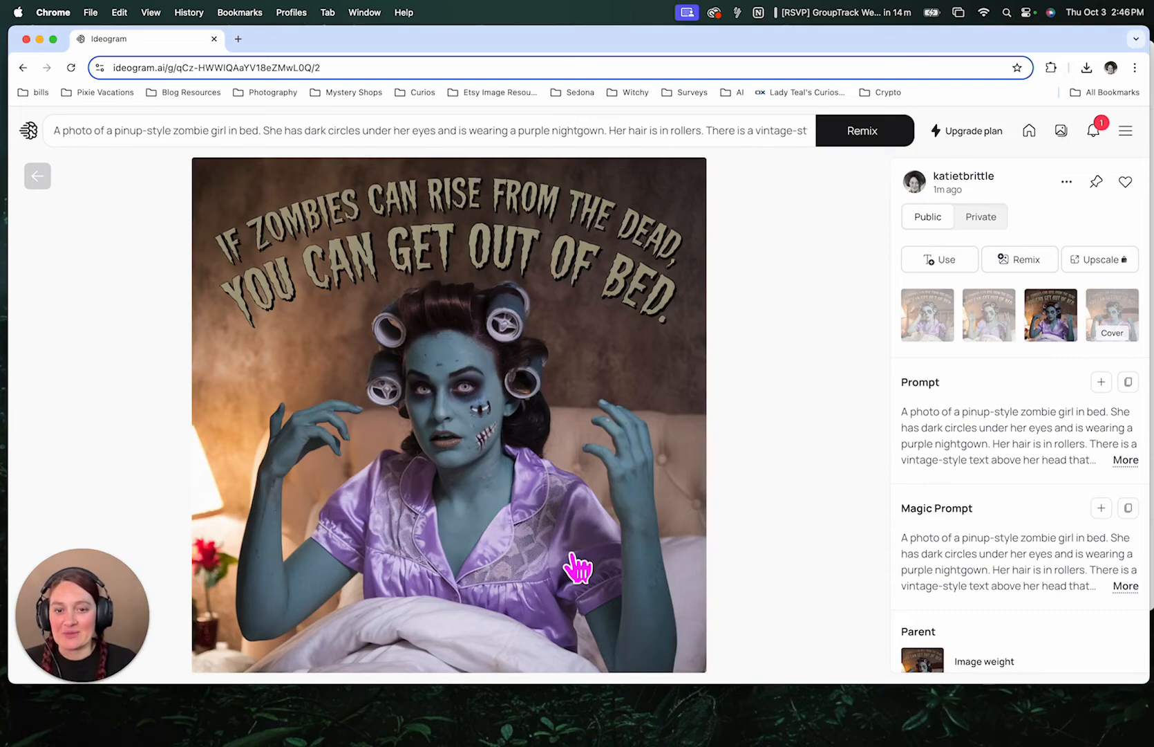
{"action": "left_click", "coordinate": [1127, 339]}
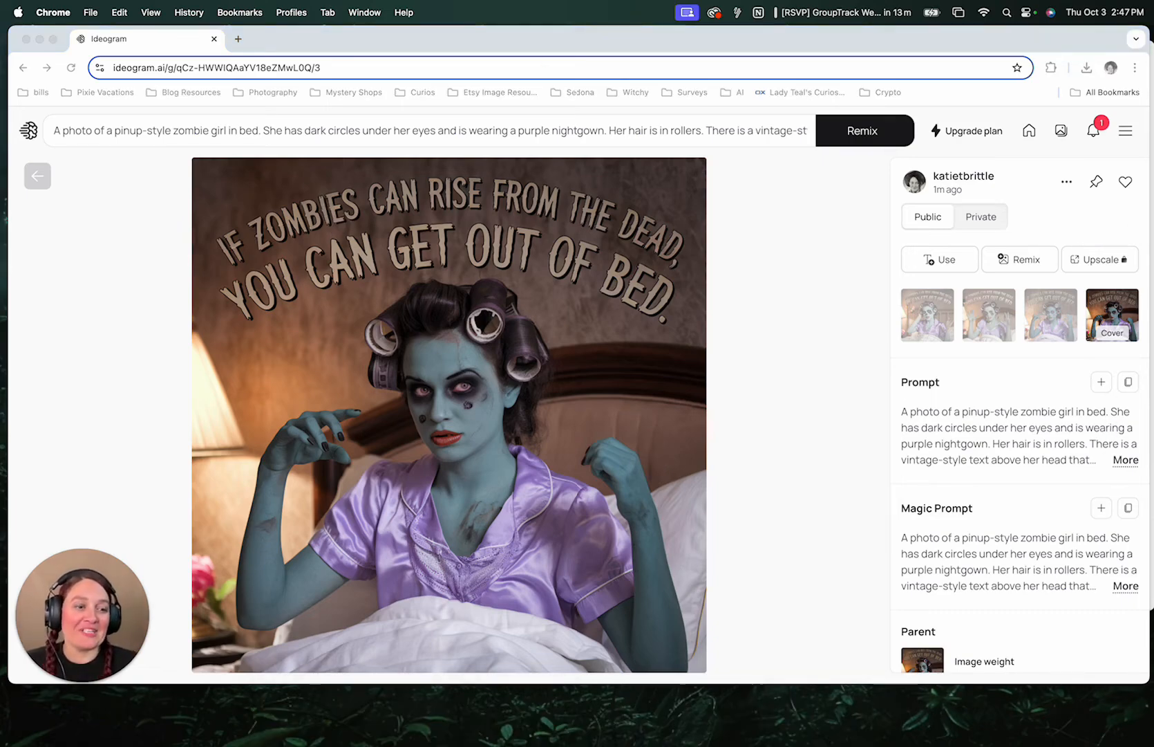
- Download the fourth remix variation as a JPEG (70% quality) into the Downloads folder
{"action": "left_click", "coordinate": [1067, 182]}
{"action": "left_click", "coordinate": [1067, 183]}
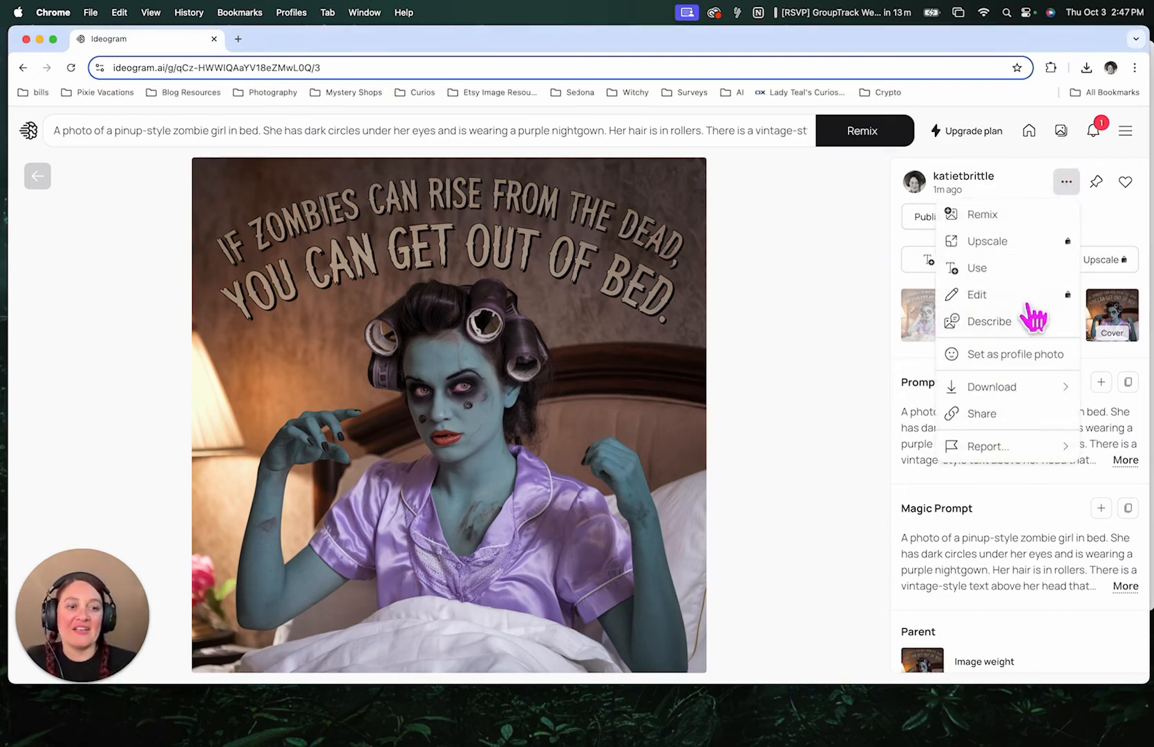
{"action": "mouse_move", "coordinate": [1023, 391]}
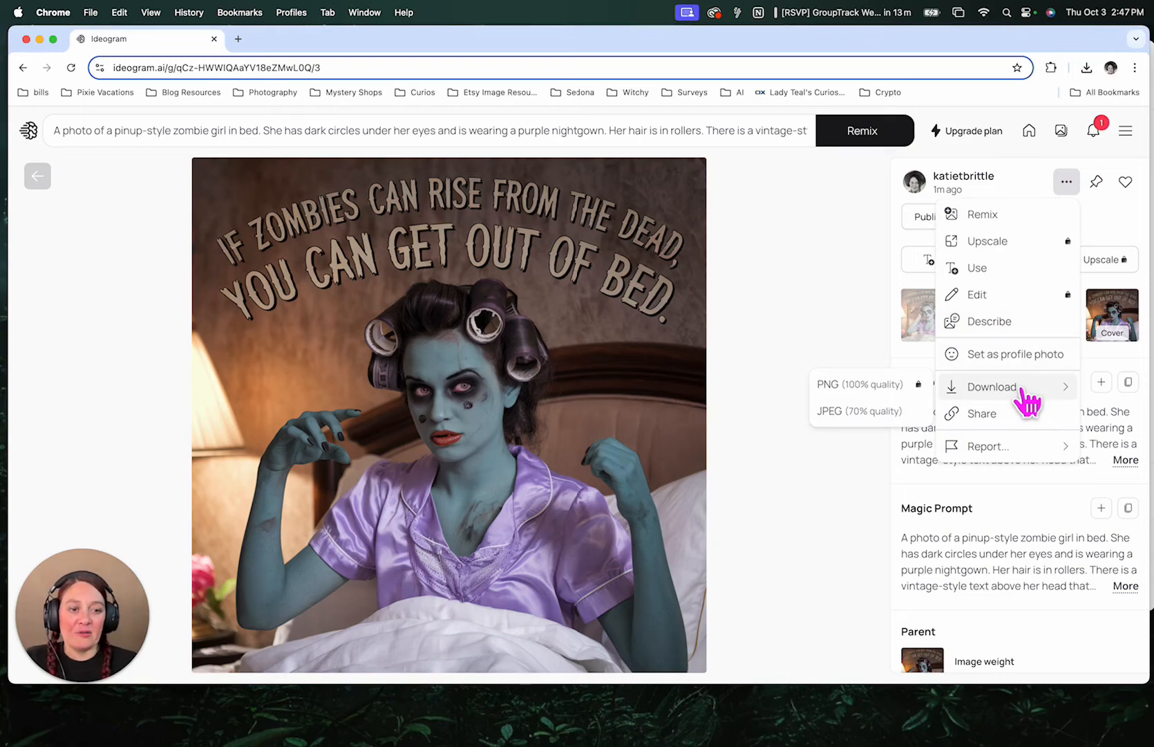
{"action": "left_click", "coordinate": [901, 413]}
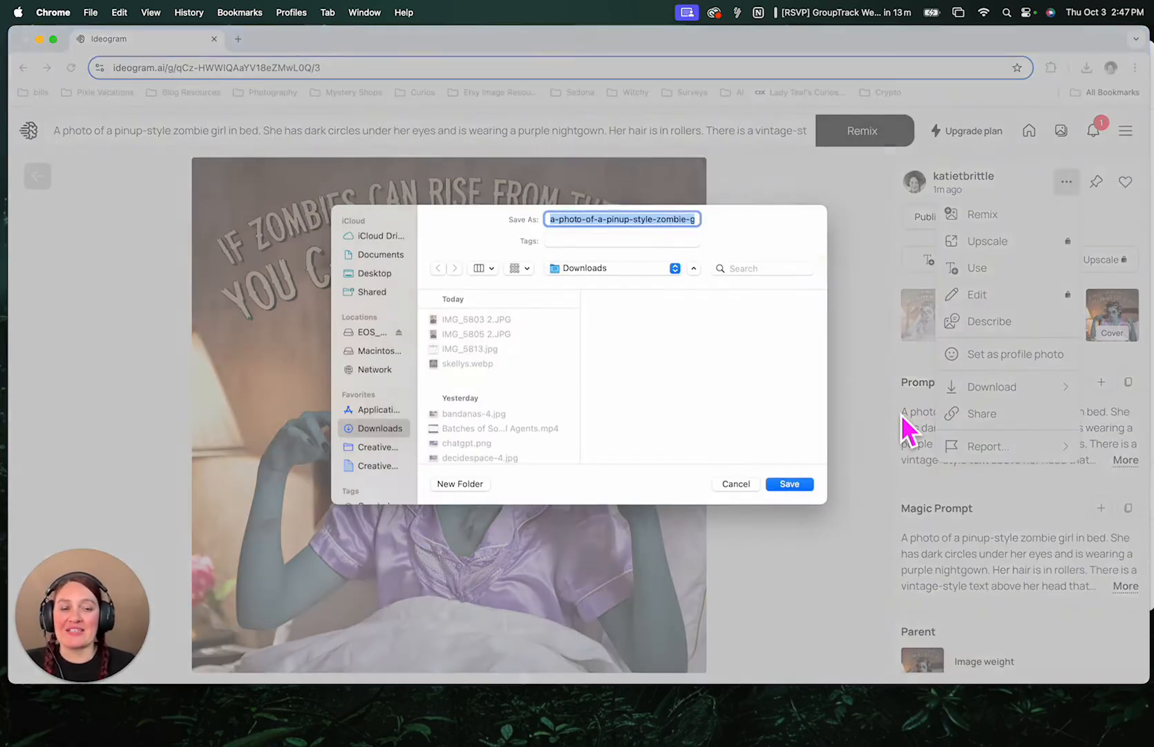
{"action": "left_click", "coordinate": [792, 485]}
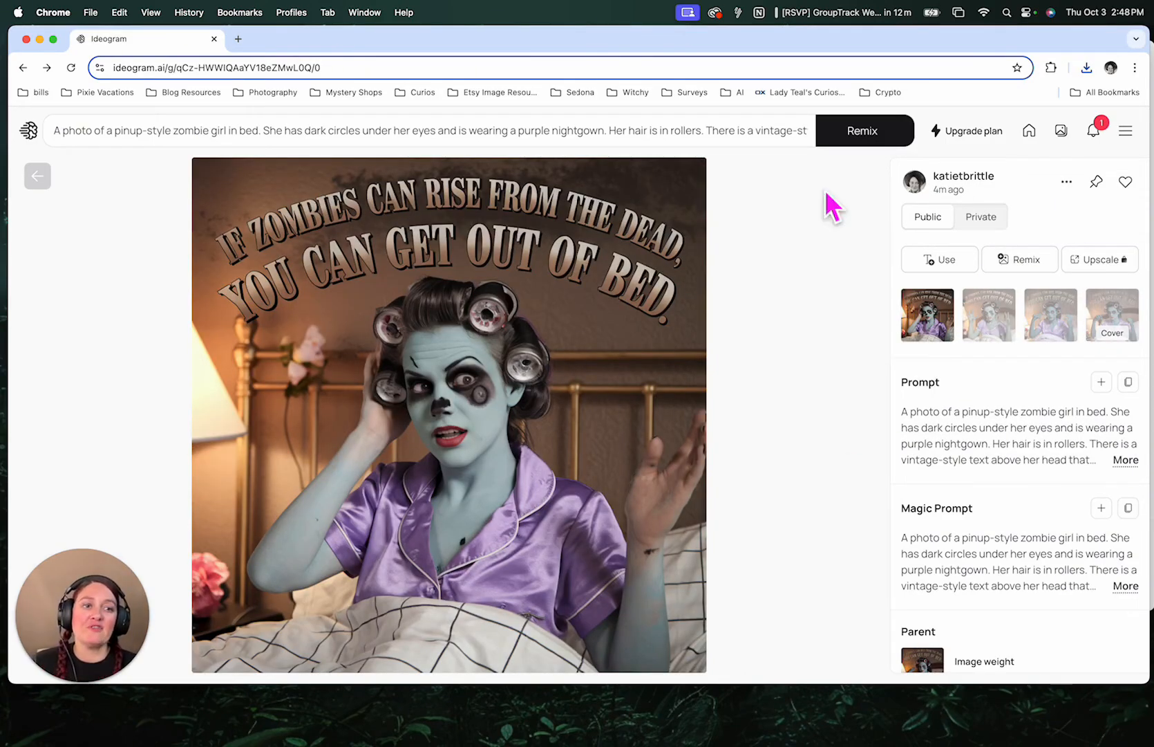
- Open the profile's generated images gallery and view the Bone Appetit skeleton image
{"action": "left_click", "coordinate": [914, 185]}
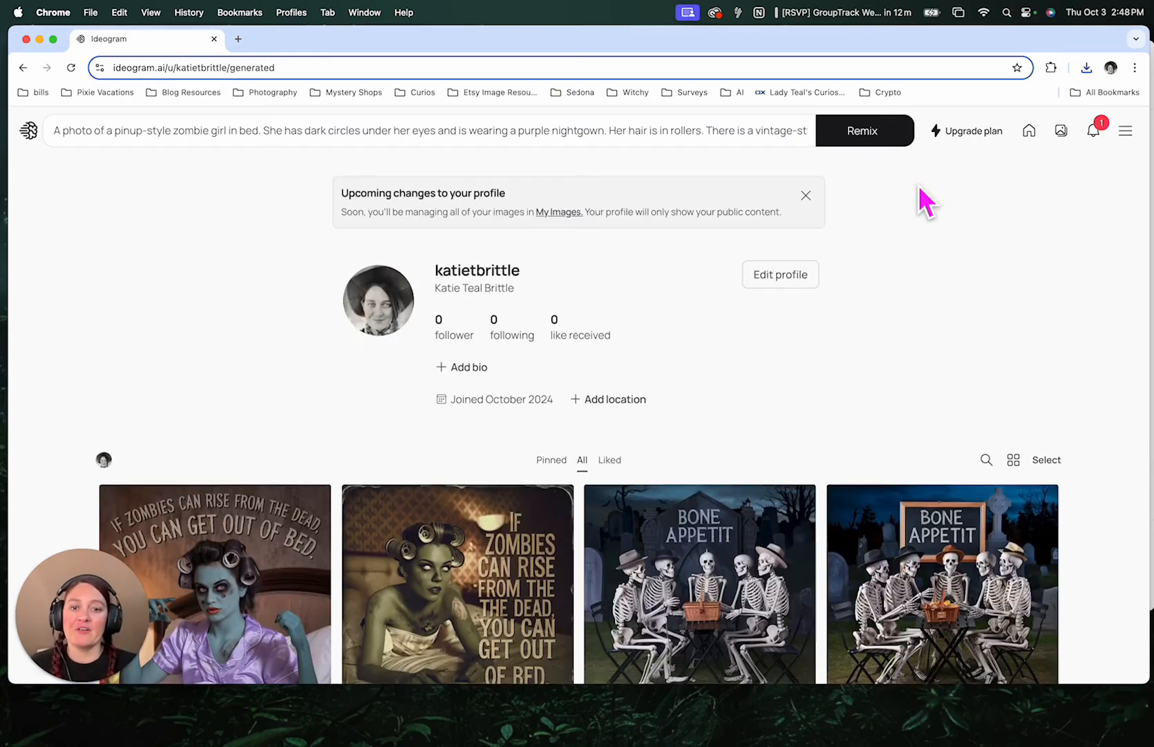
{"action": "scroll", "coordinate": [762, 287], "scroll_direction": "down", "scroll_amount": 3}
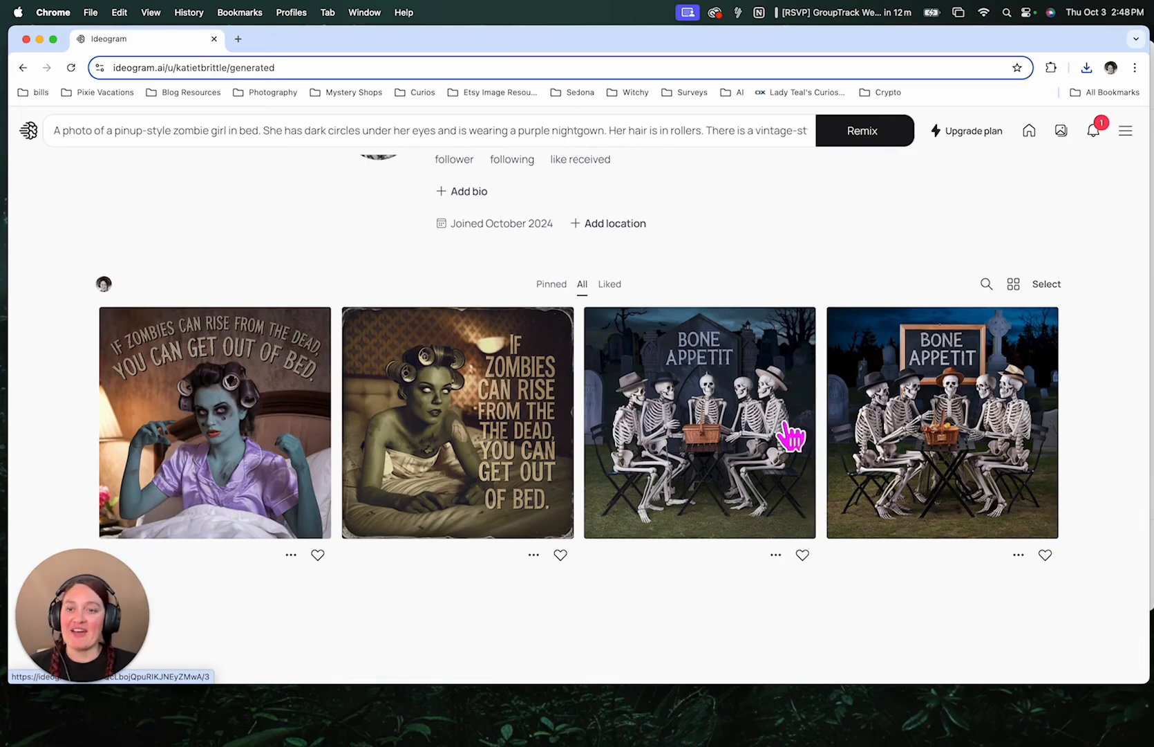
{"action": "scroll", "coordinate": [922, 470], "scroll_direction": "down", "scroll_amount": 2}
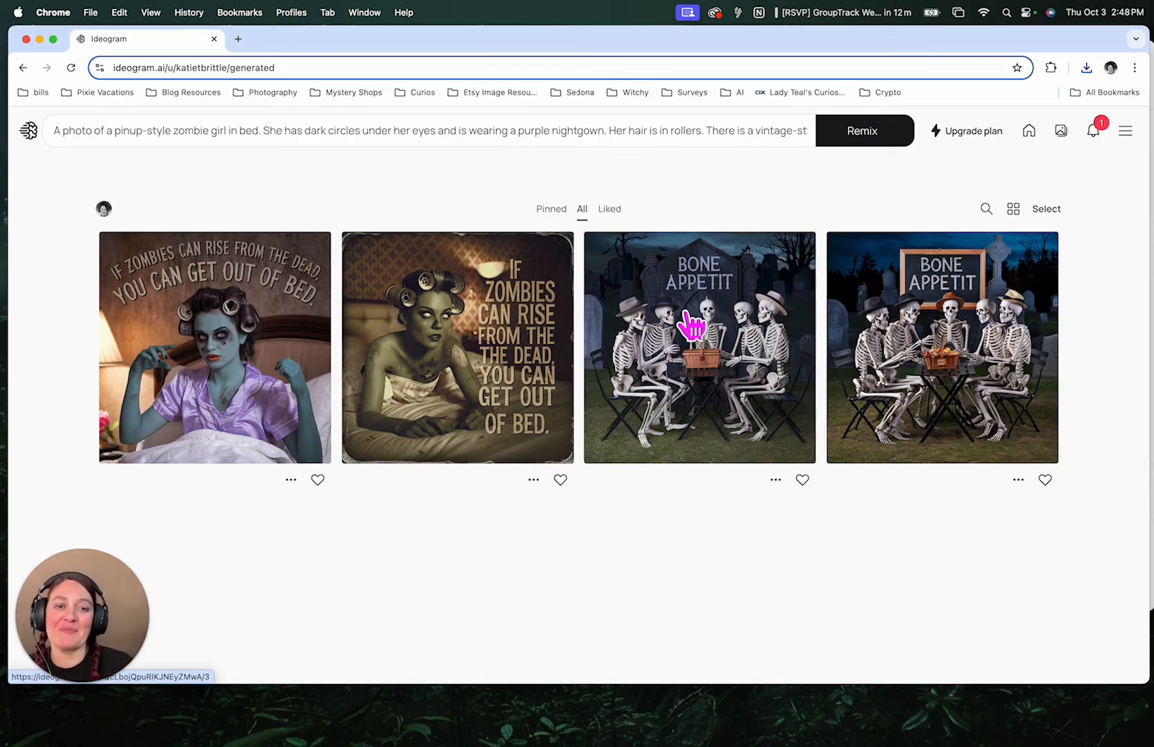
{"action": "left_click", "coordinate": [938, 390]}
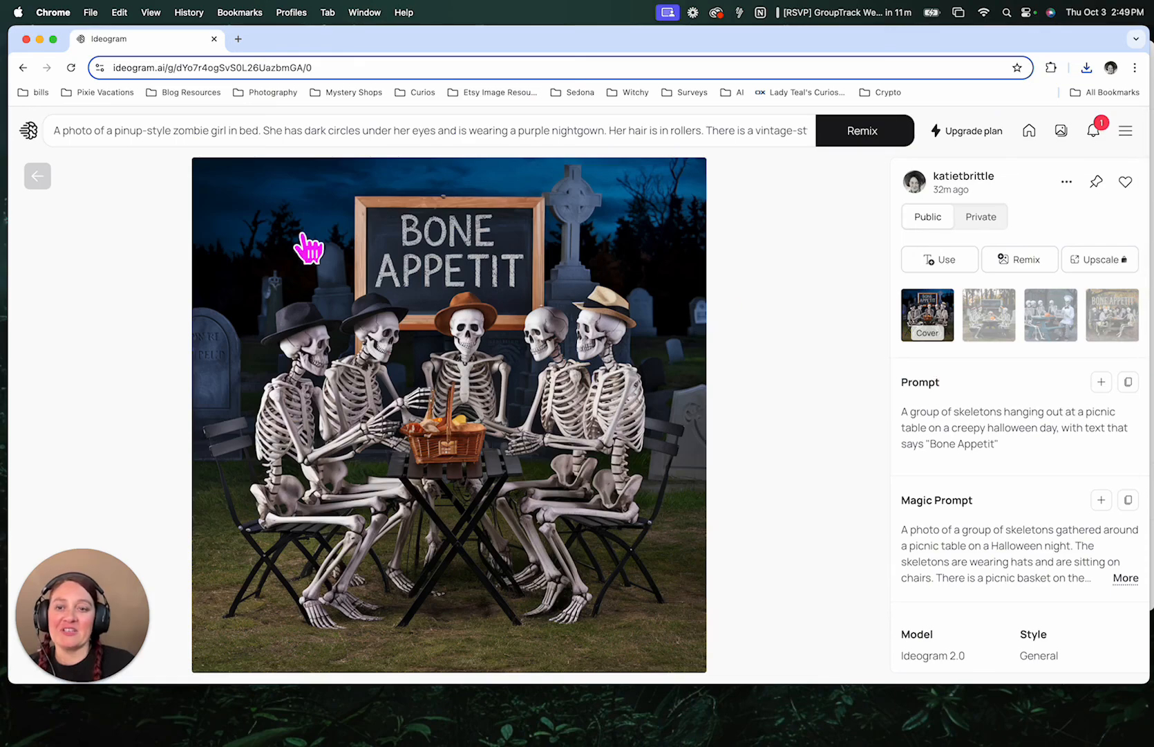
- Go back and open the original zombie generation, viewing its fourth and second variations
{"action": "left_click", "coordinate": [36, 175]}
{"action": "left_click", "coordinate": [421, 333]}
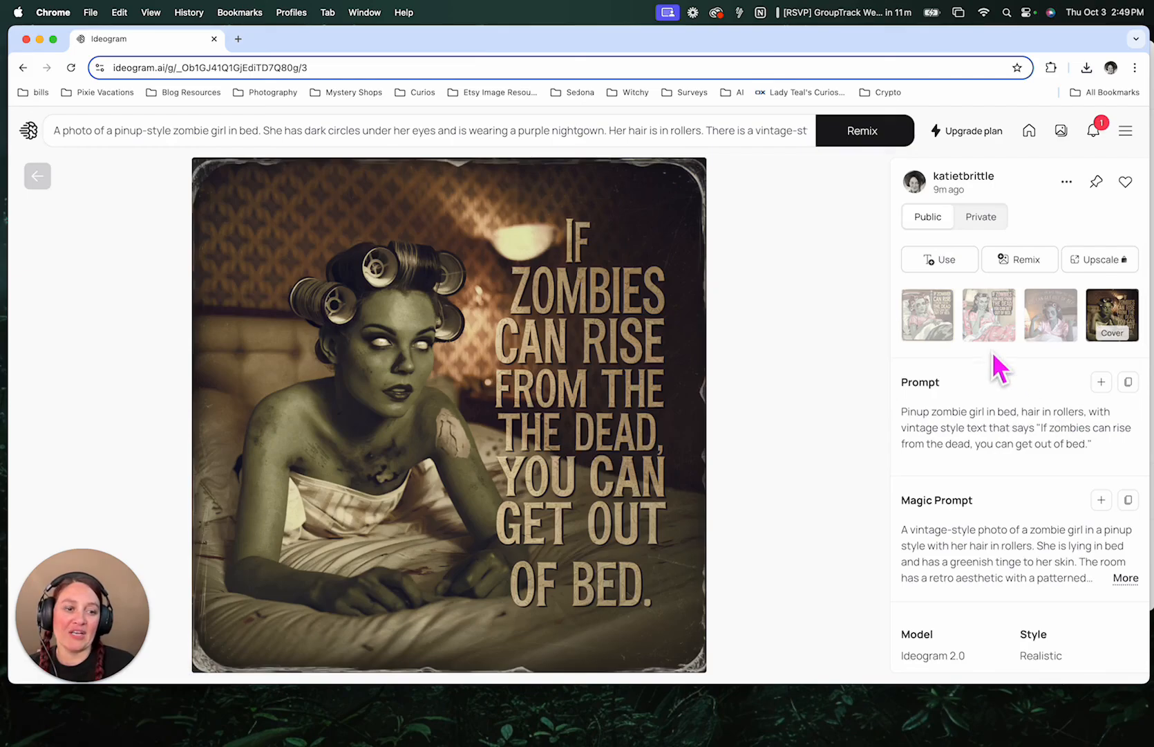
{"action": "left_click", "coordinate": [1048, 321]}
{"action": "left_click", "coordinate": [1006, 319]}
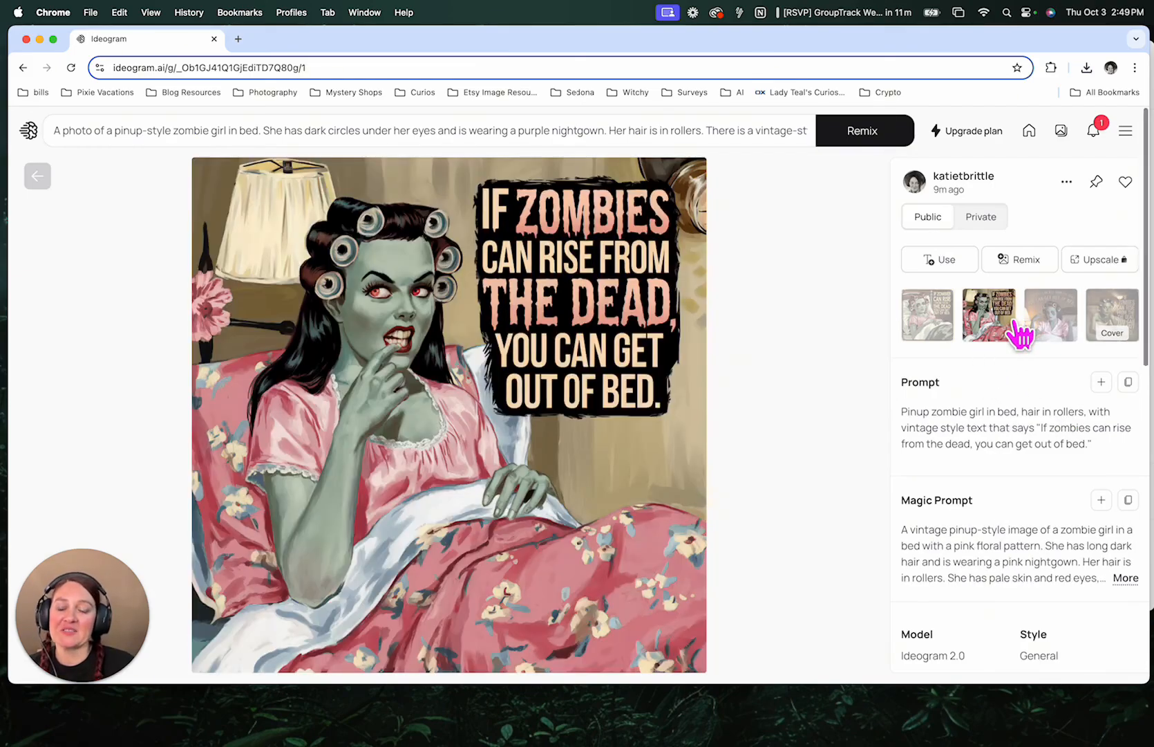